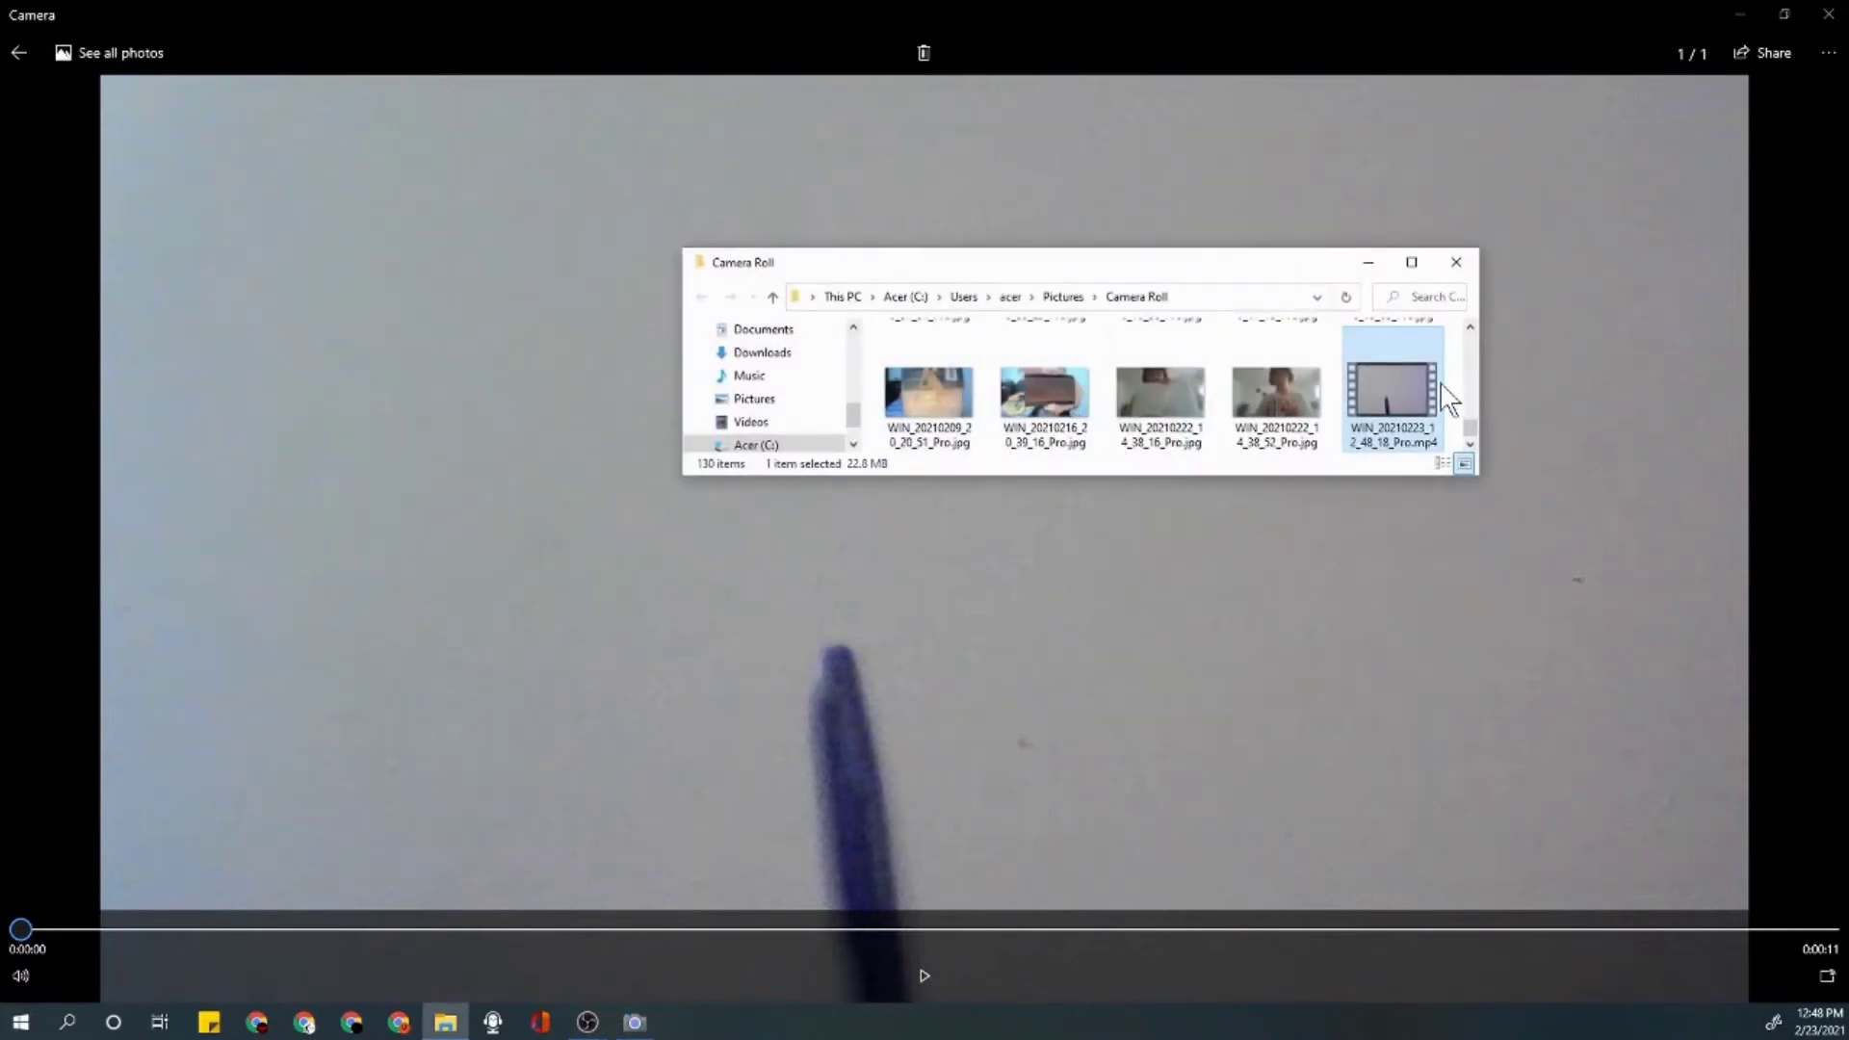
Check the recorded pen mp4 in Camera Roll, then minimize the Camera app to reveal OBS.
right_click(1411, 385)
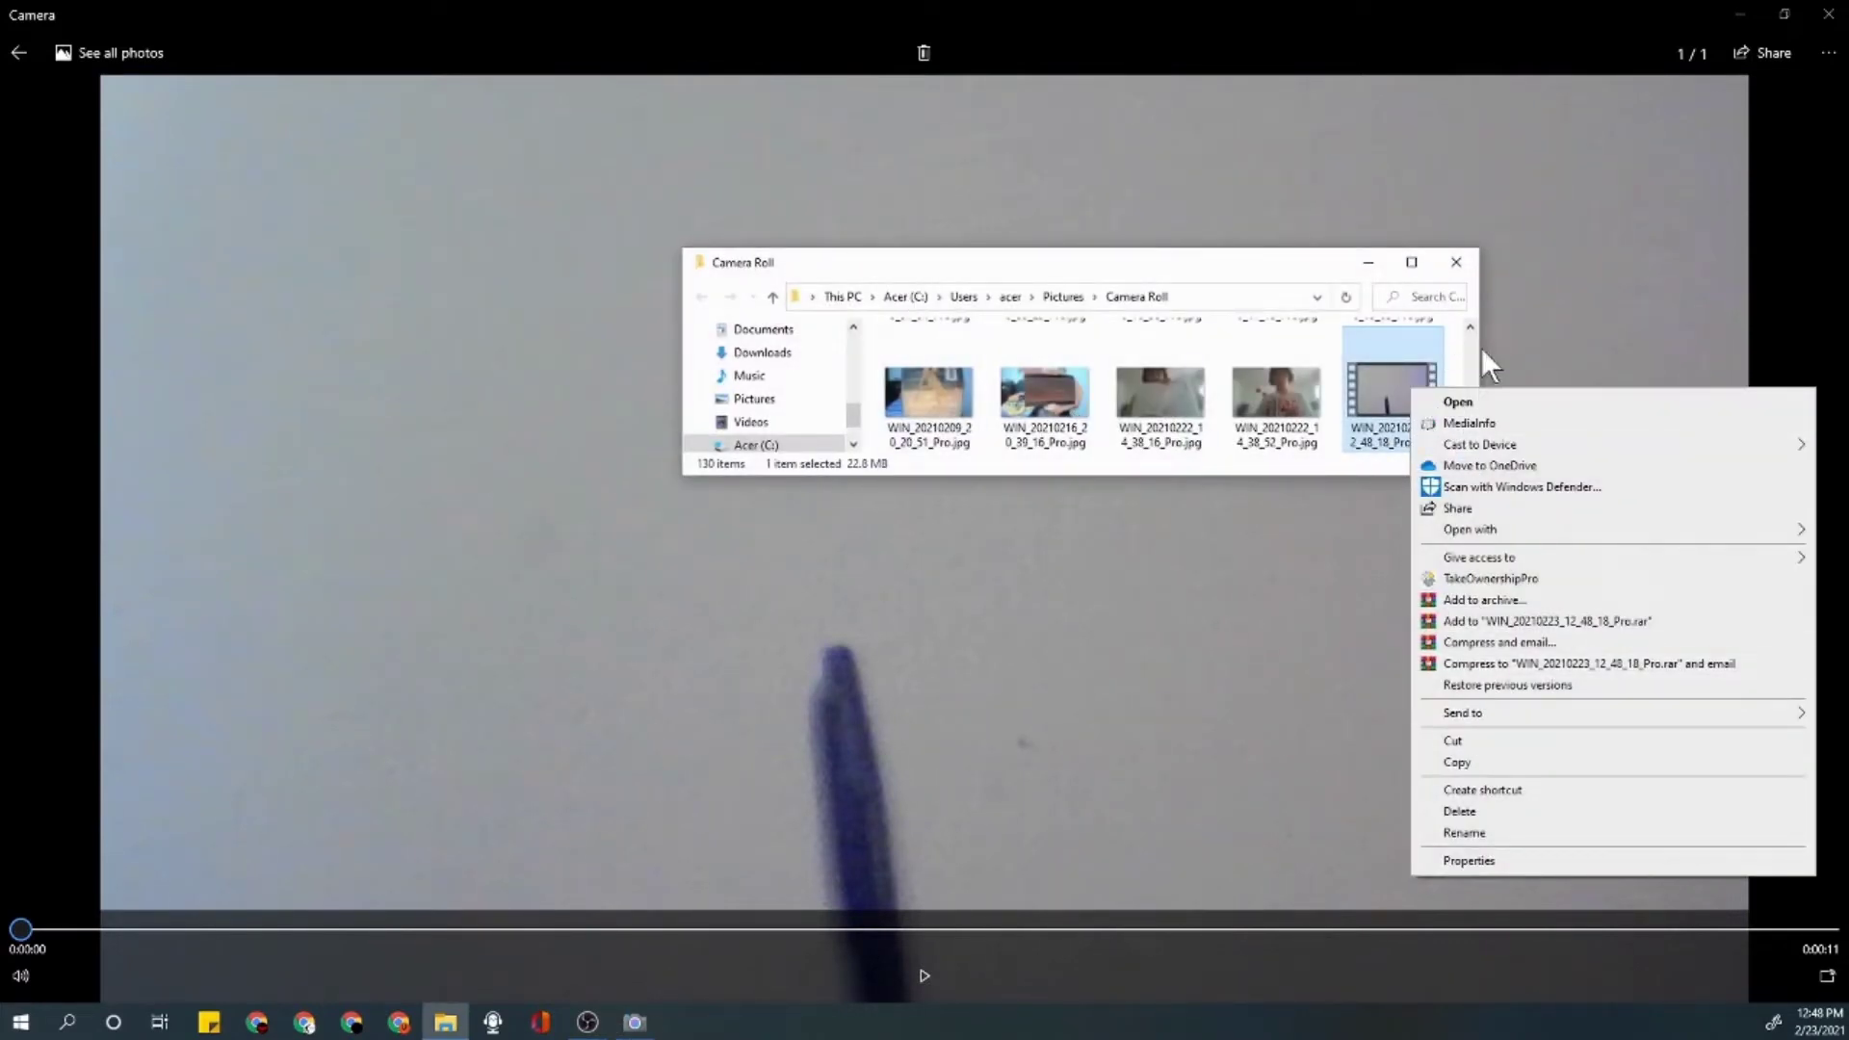
left_click(1460, 367)
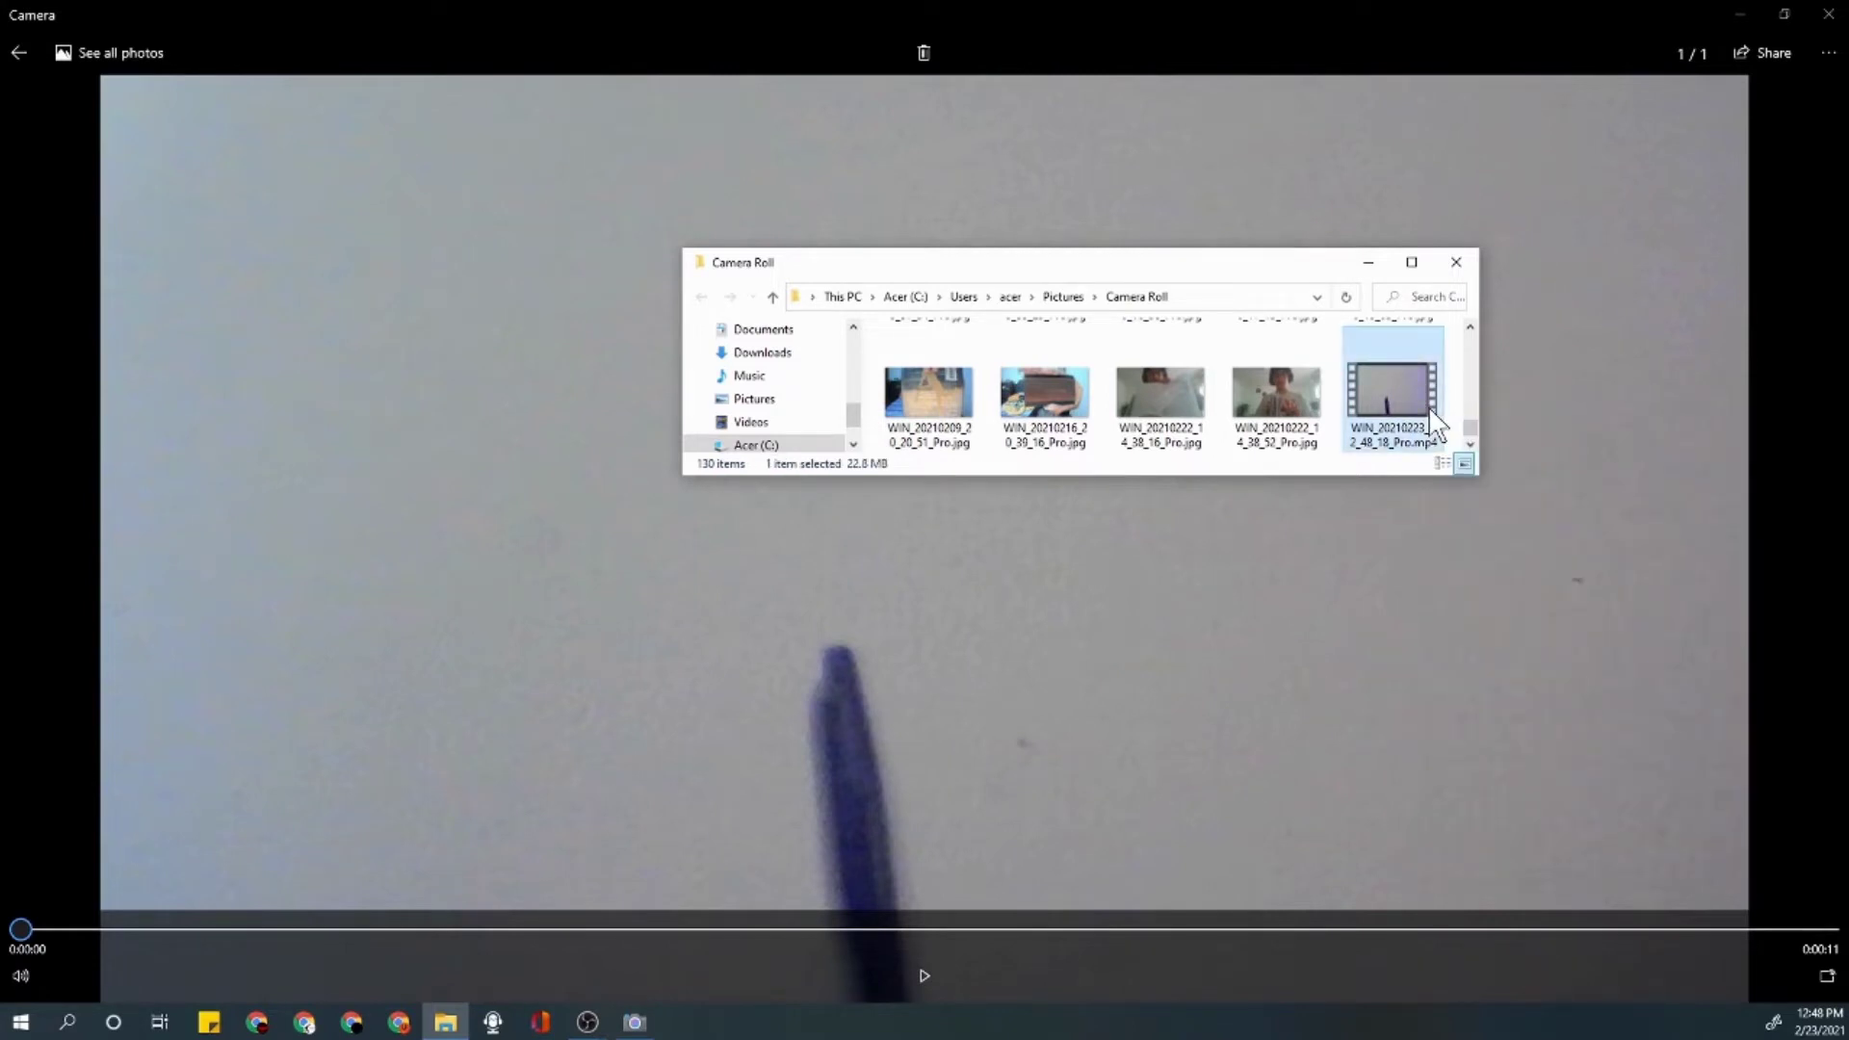
left_click(1739, 11)
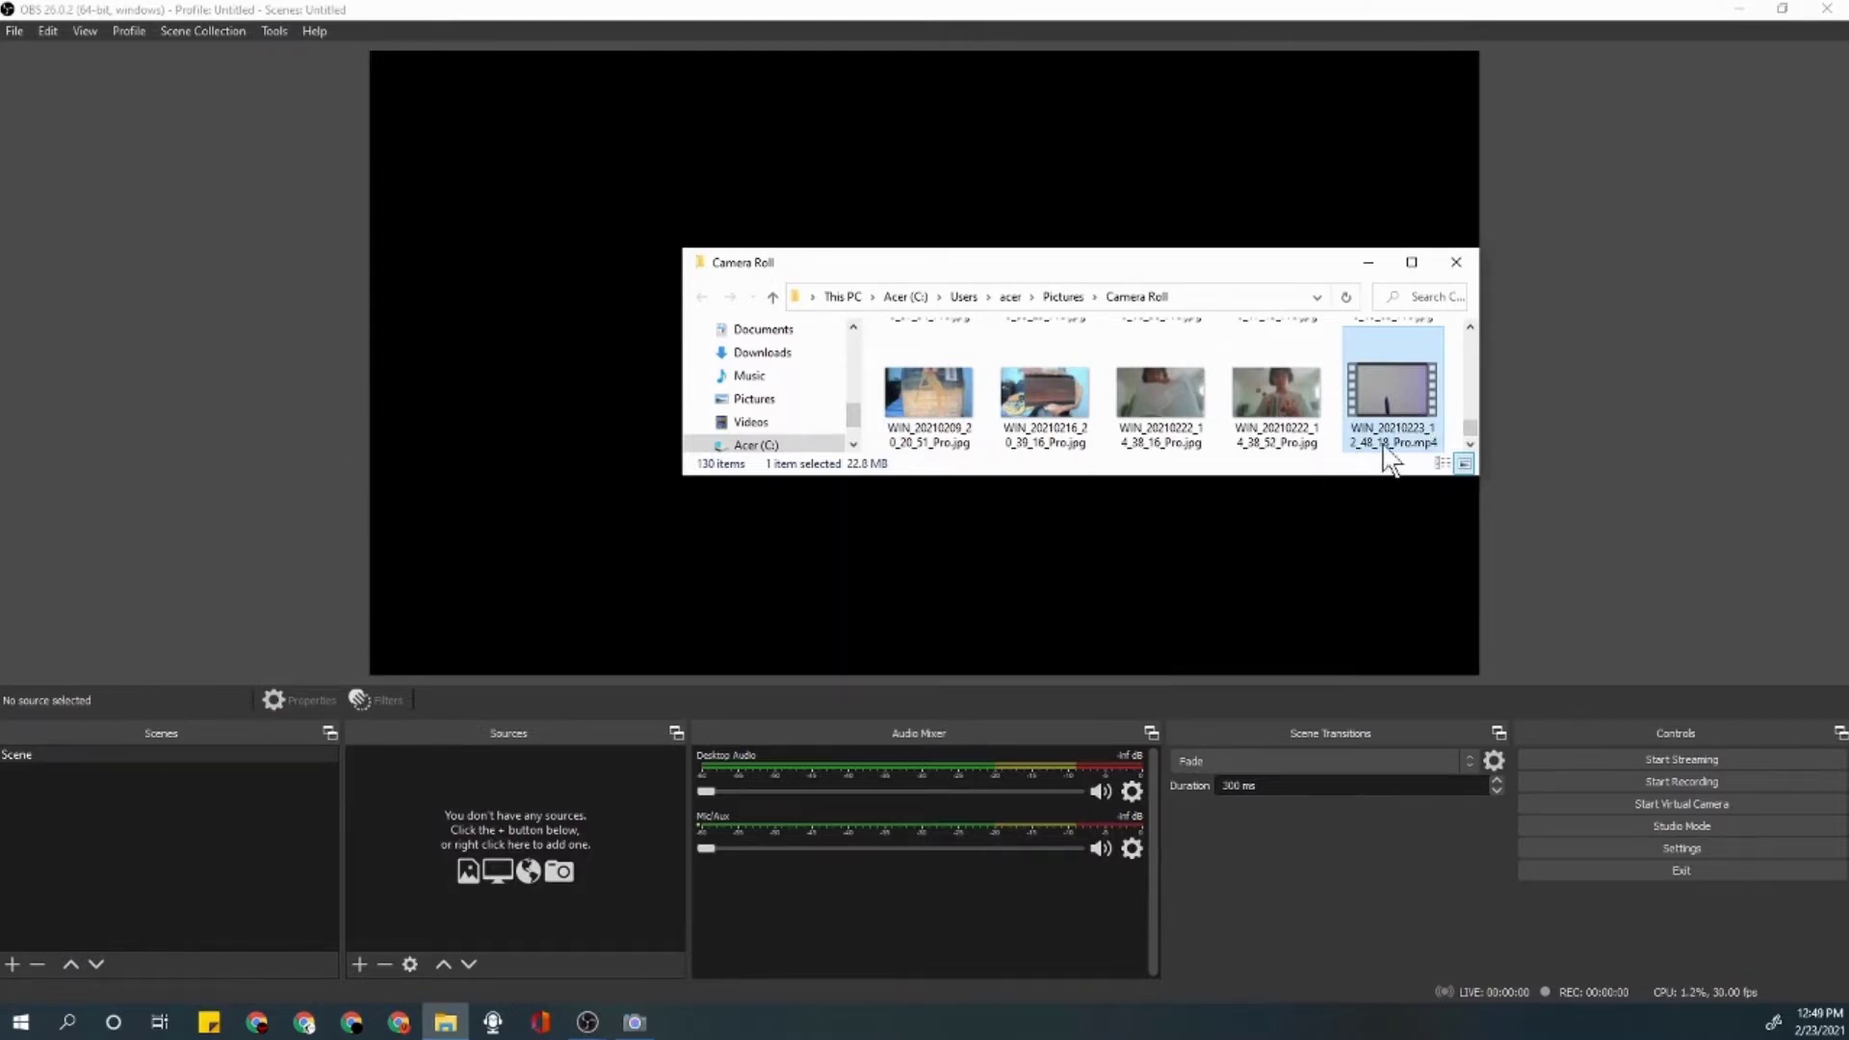
Add a new Media Source to the scene, keeping the default name 'Media Source'.
left_click(358, 964)
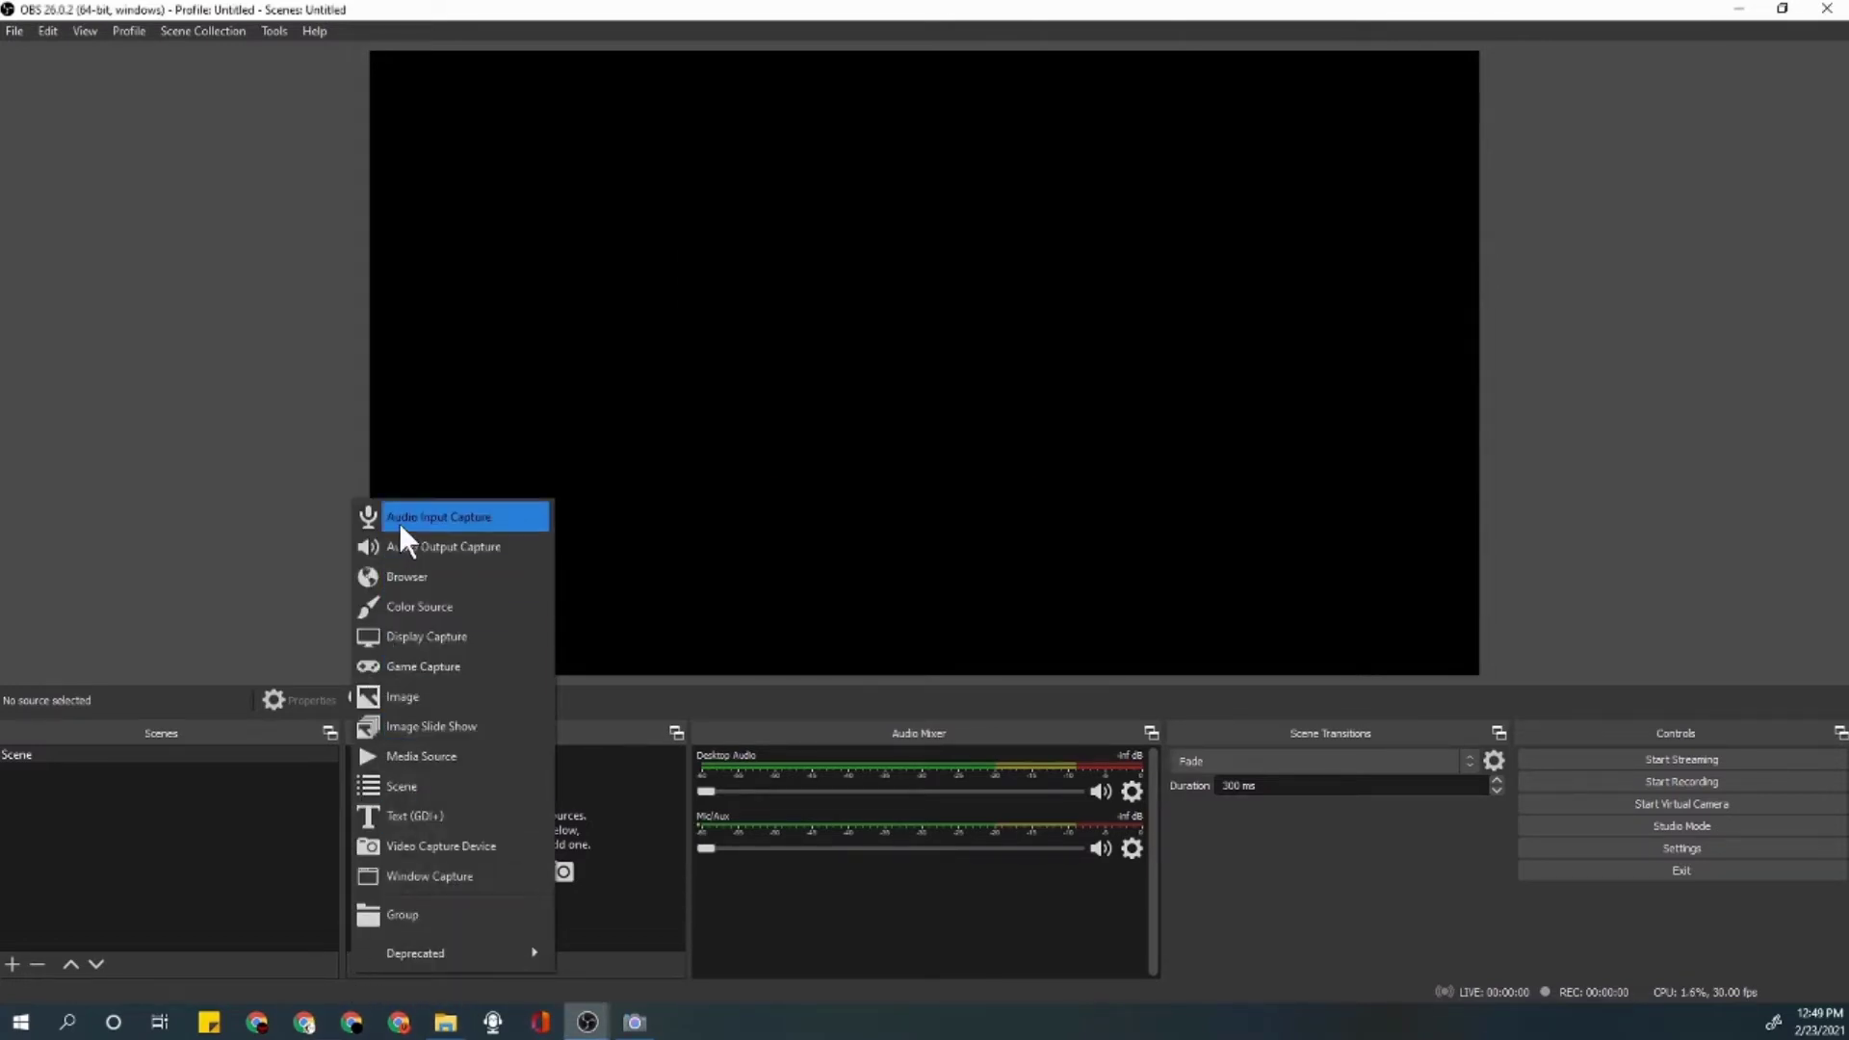
left_click(389, 755)
key("End")
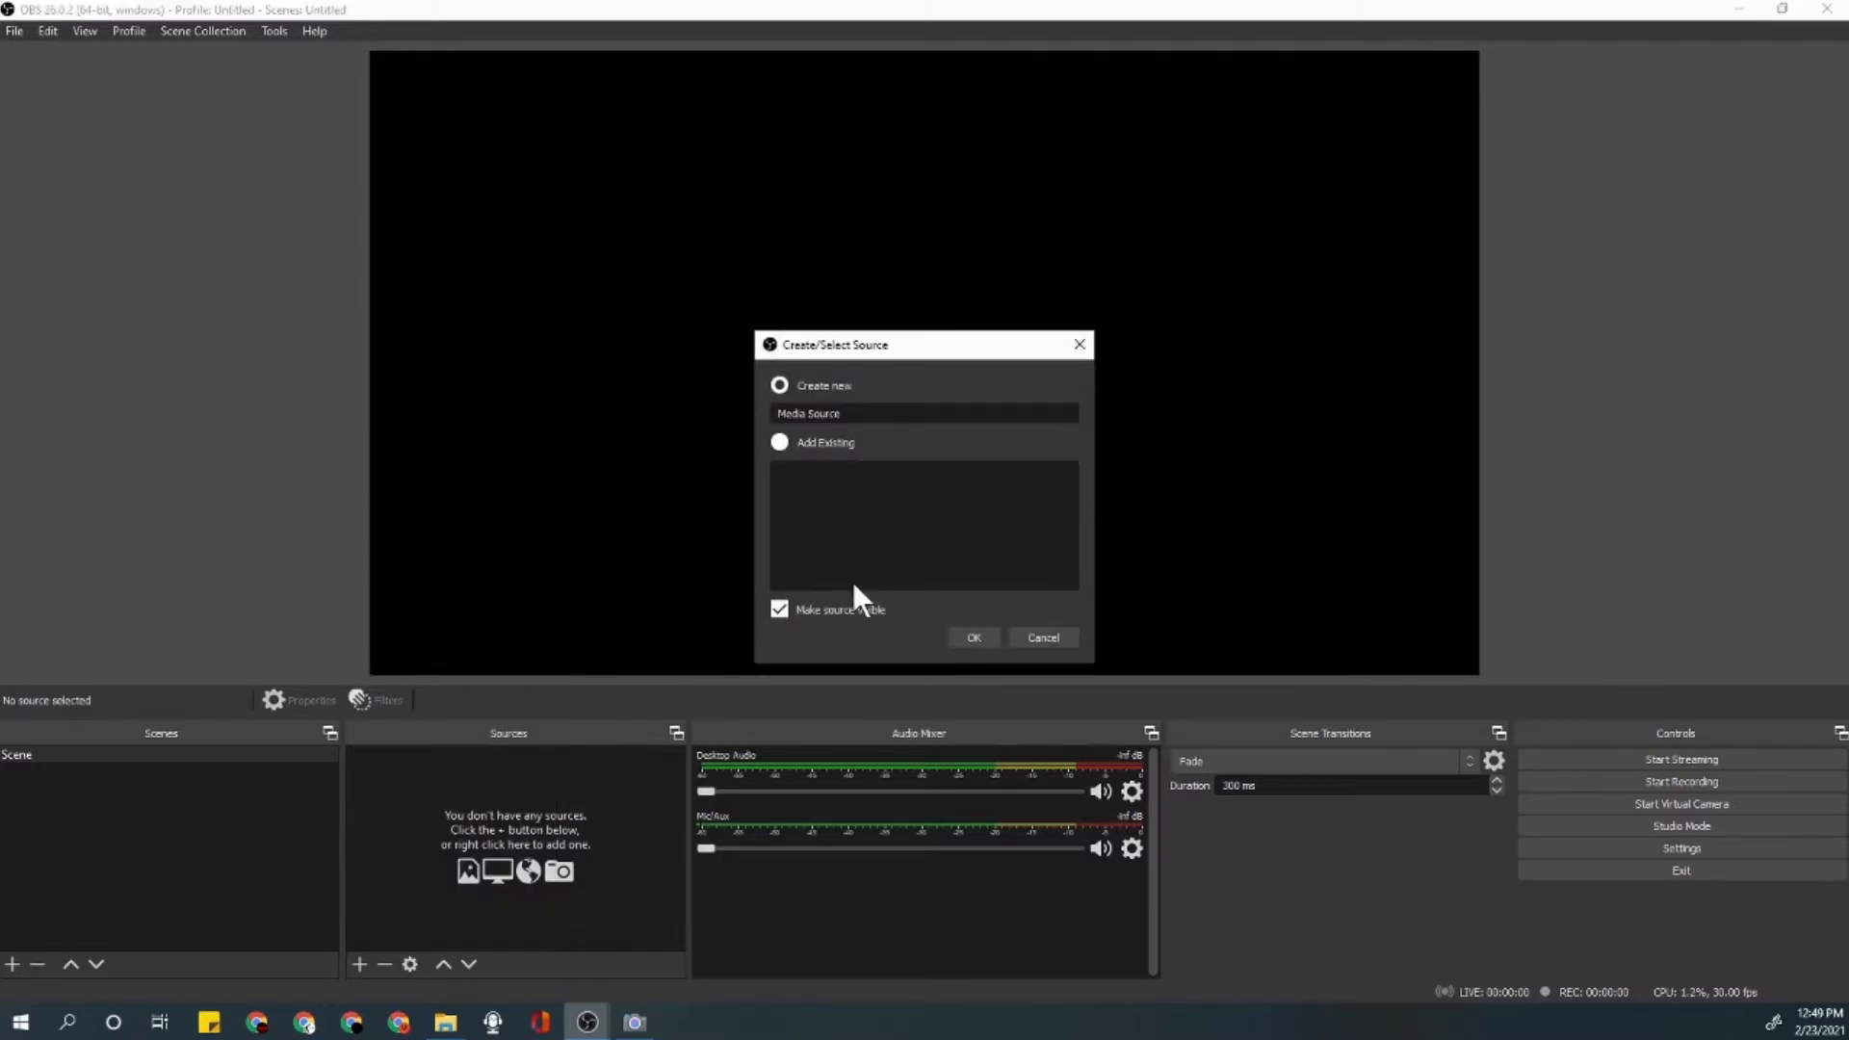
left_click(974, 636)
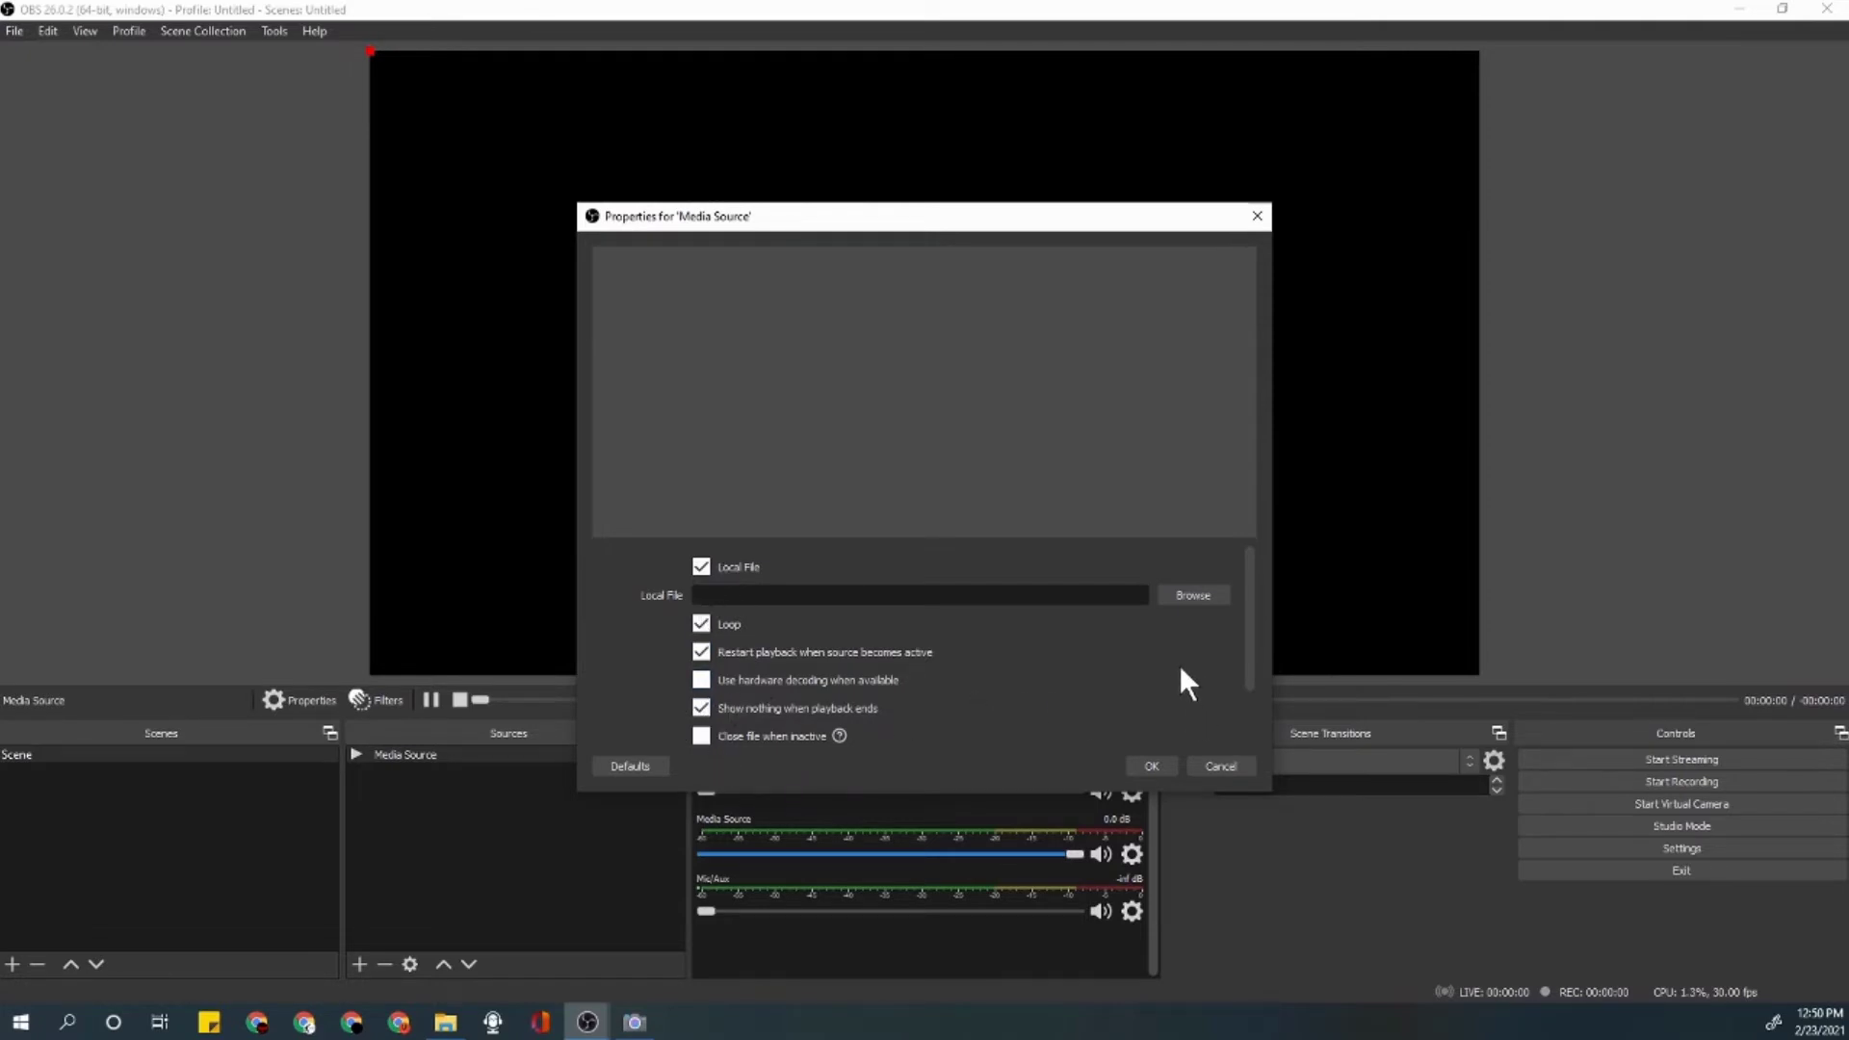
Load WIN_20210223_12_48_18_Pro.mp4 from Pictures > Camera Roll, with Loop left checked.
left_click(1194, 597)
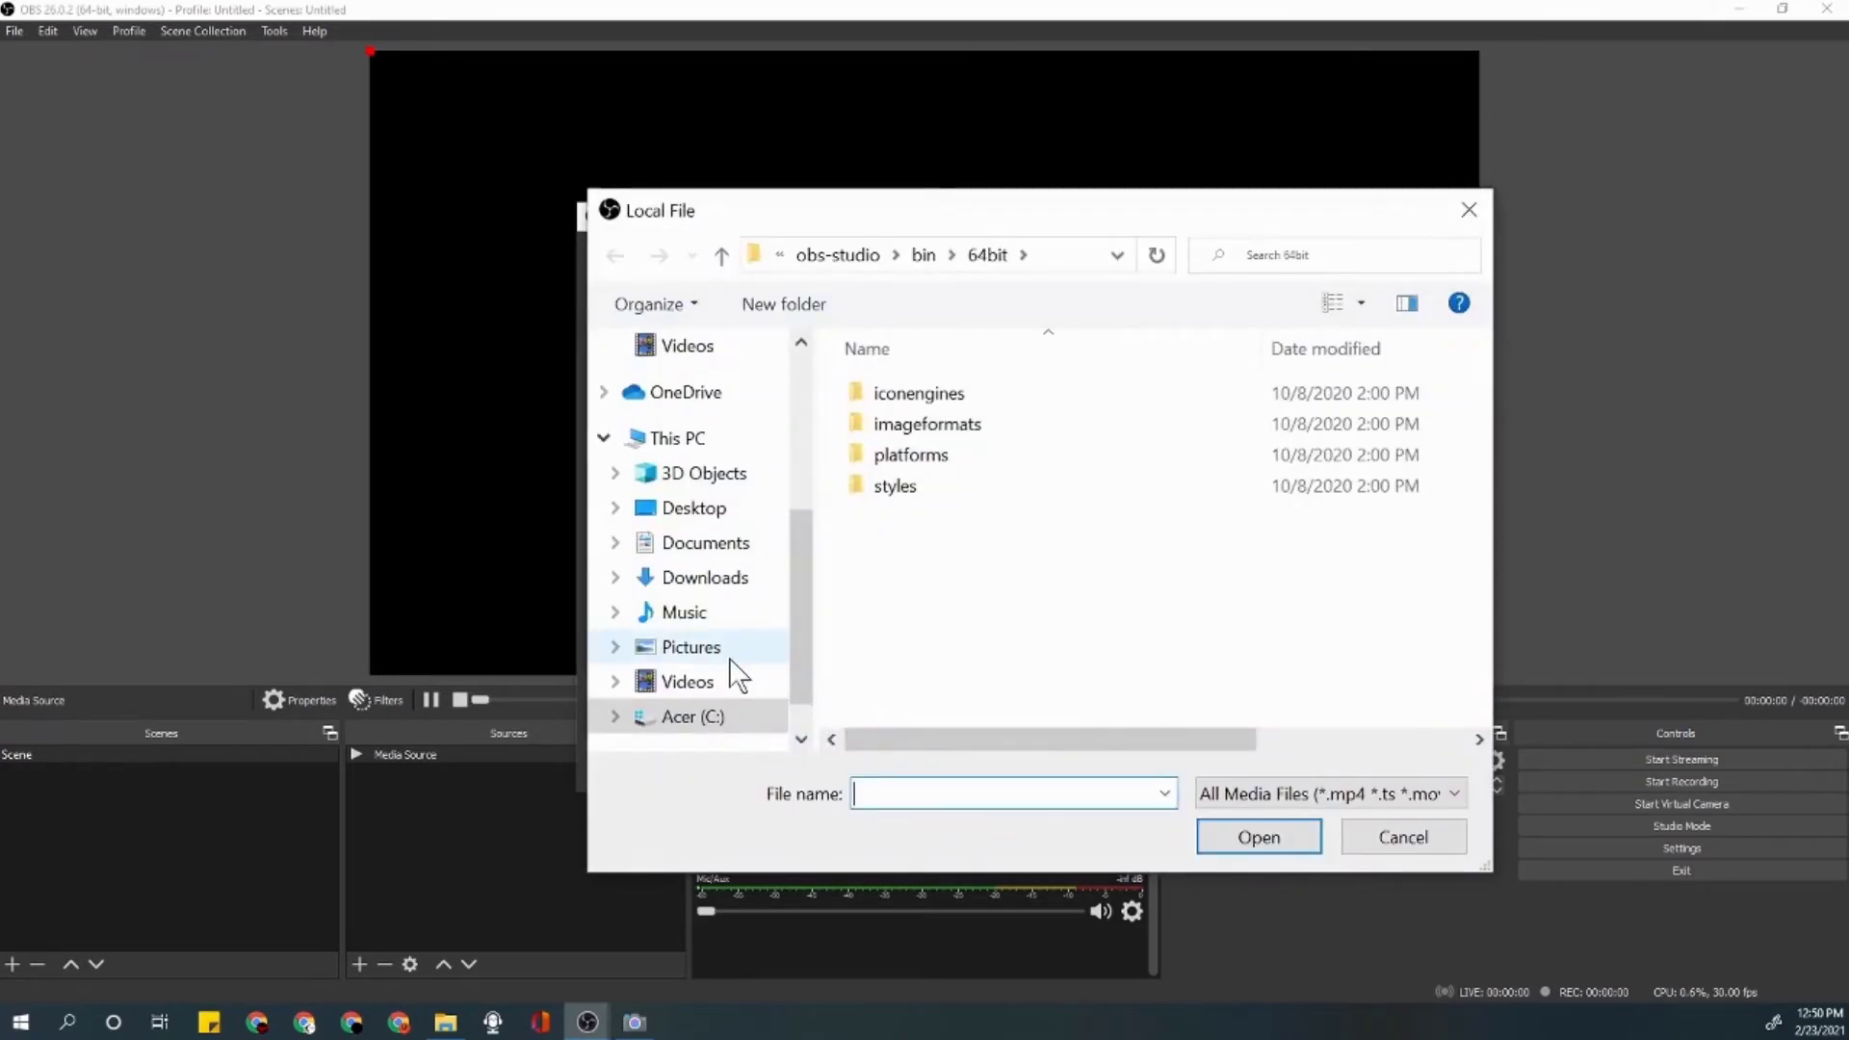
left_click(718, 686)
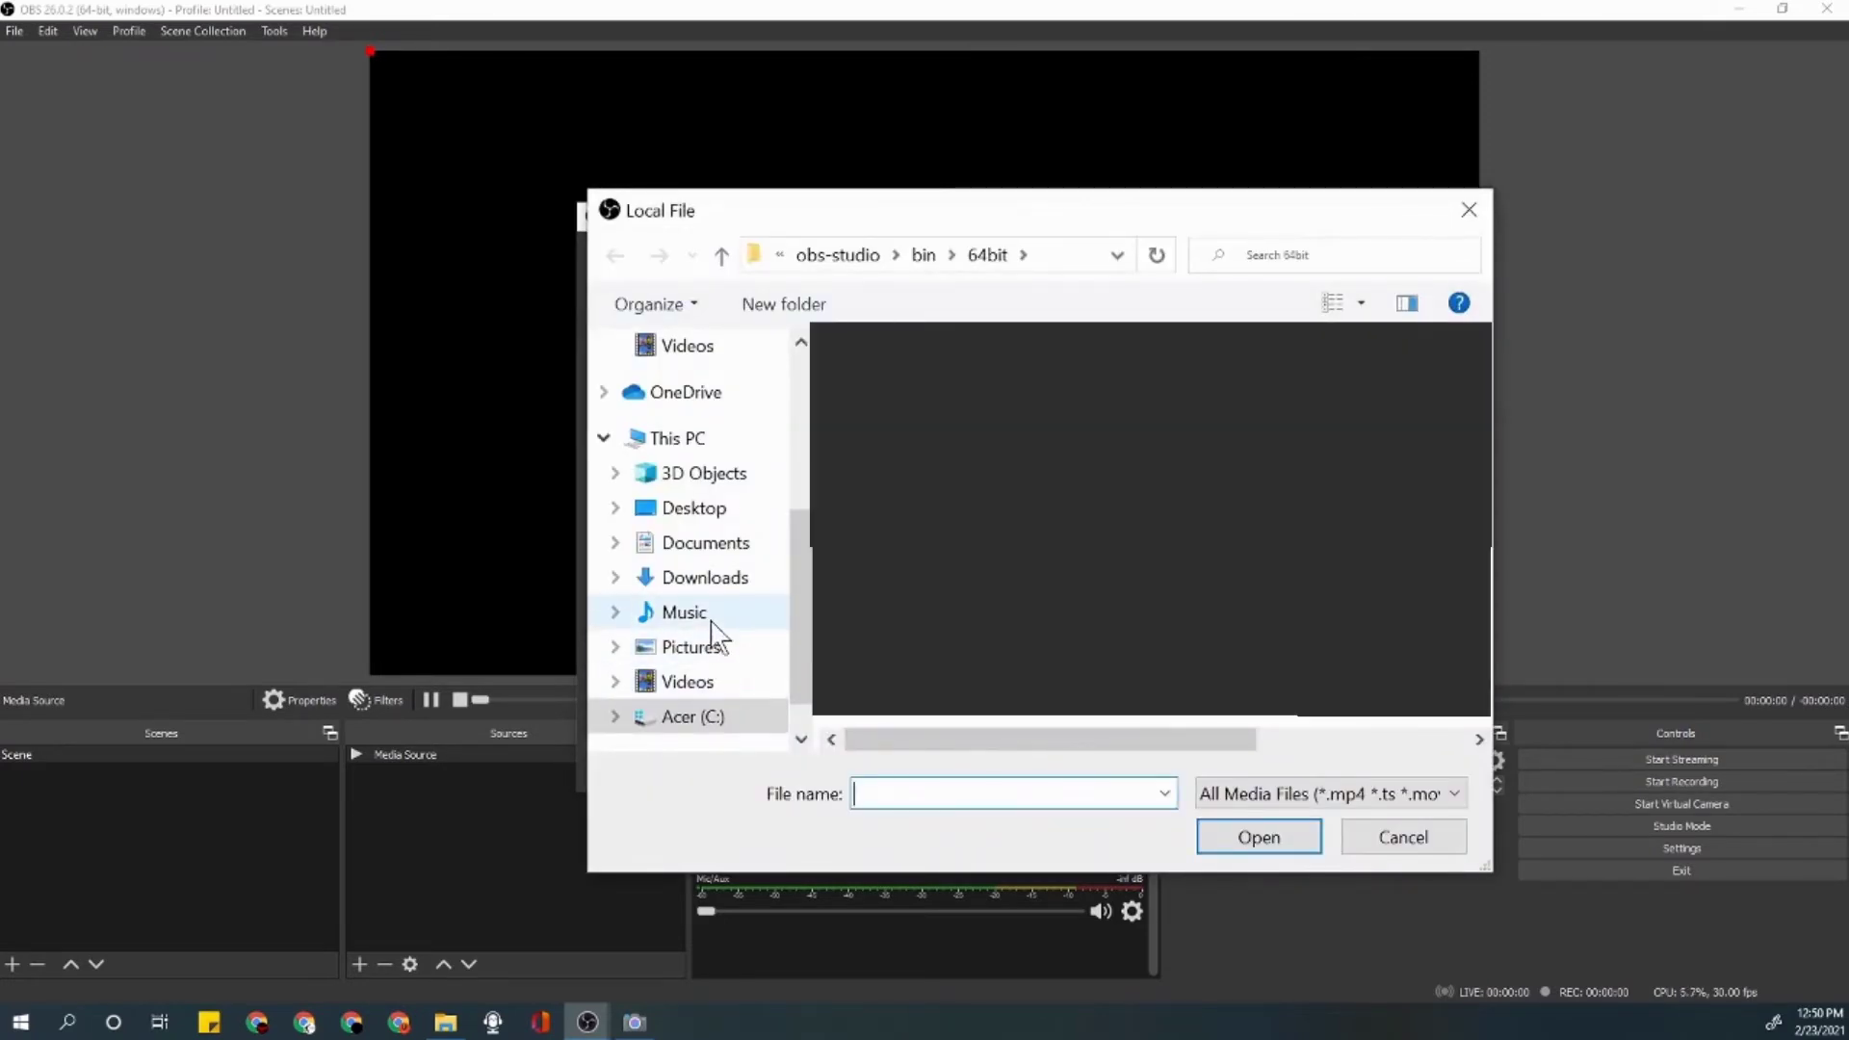
left_click(713, 647)
double_click(867, 385)
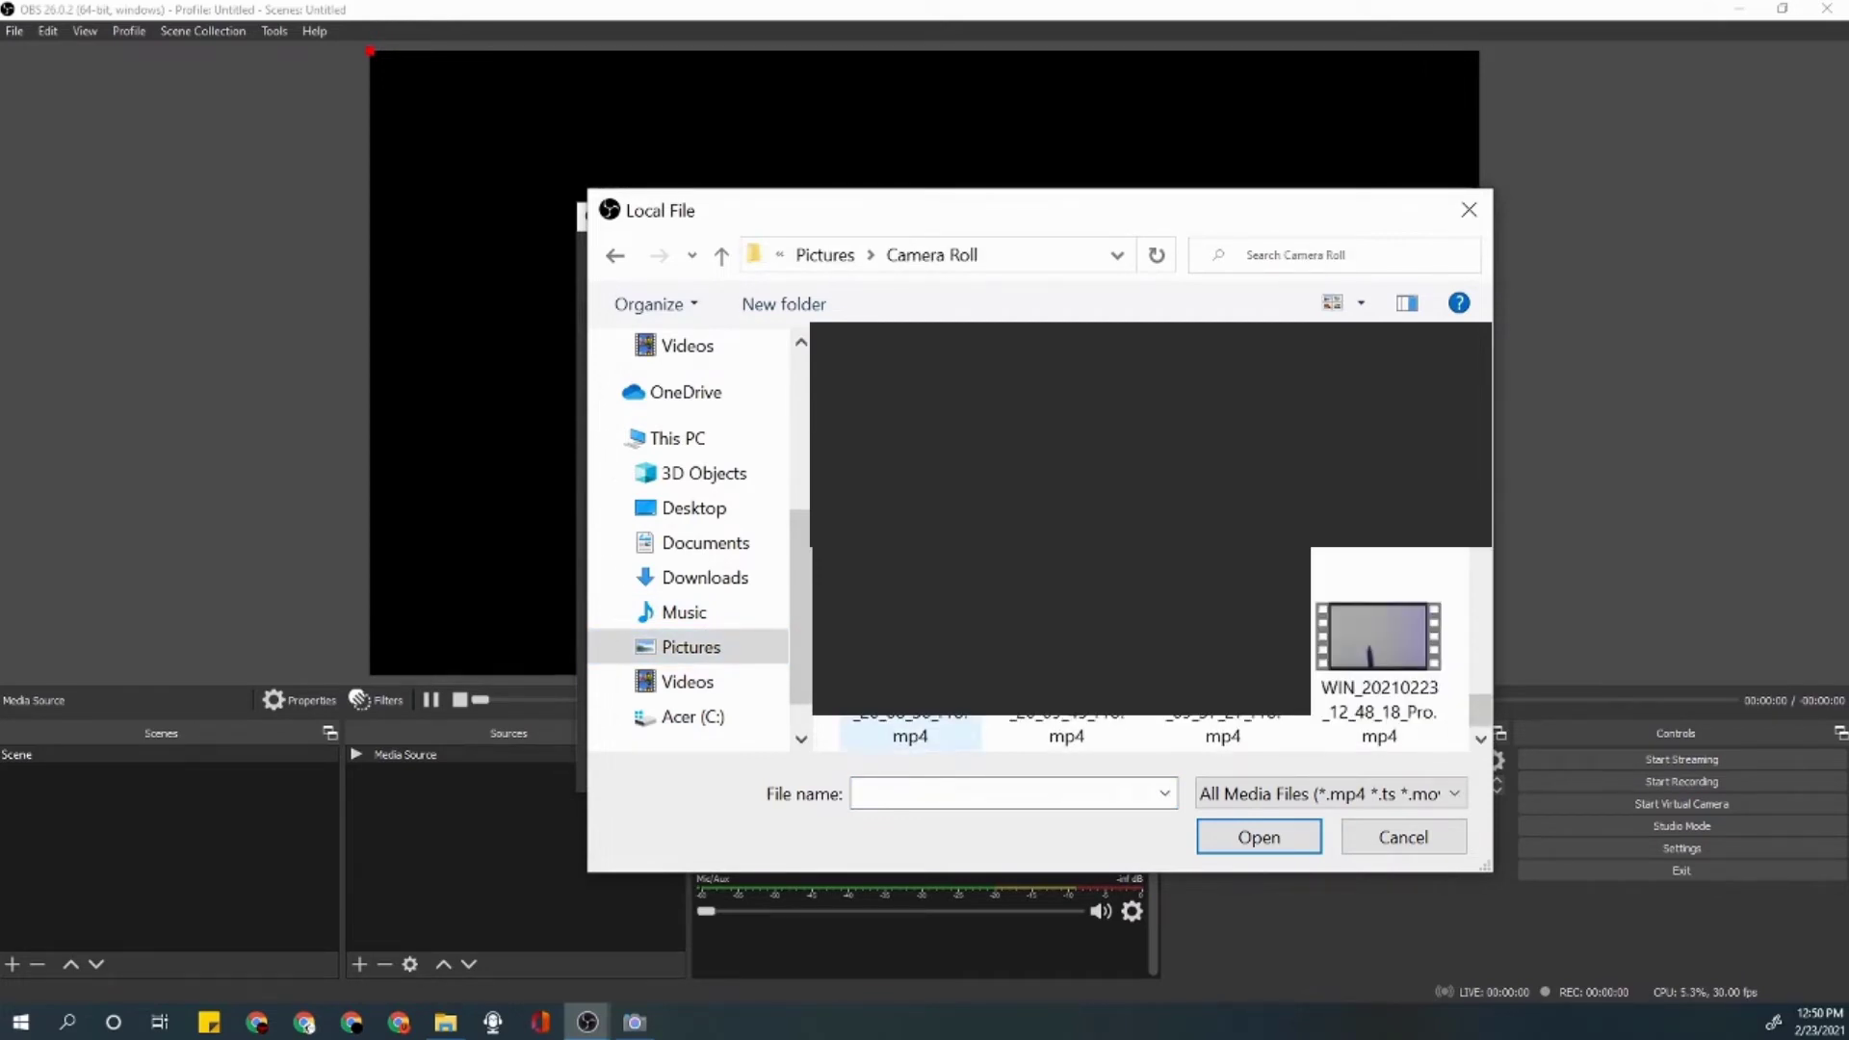
left_click(1340, 641)
left_click(1264, 848)
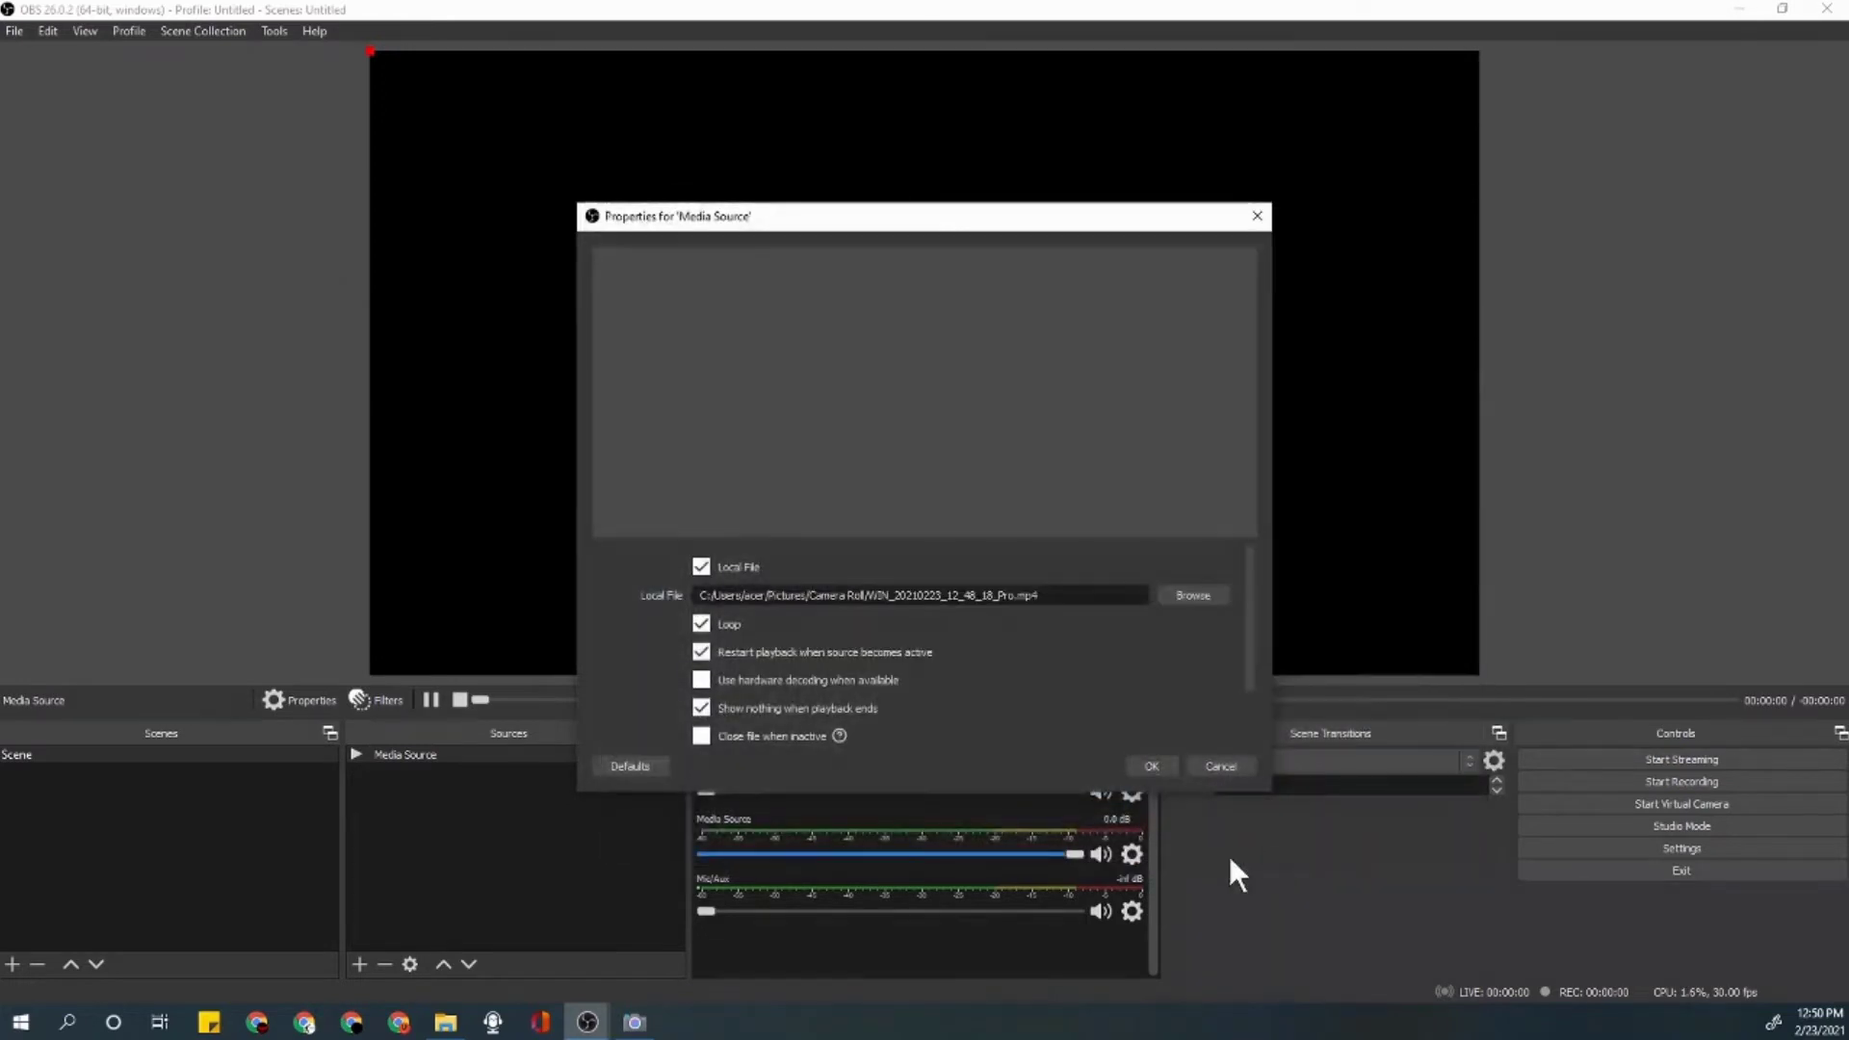
left_click(1154, 767)
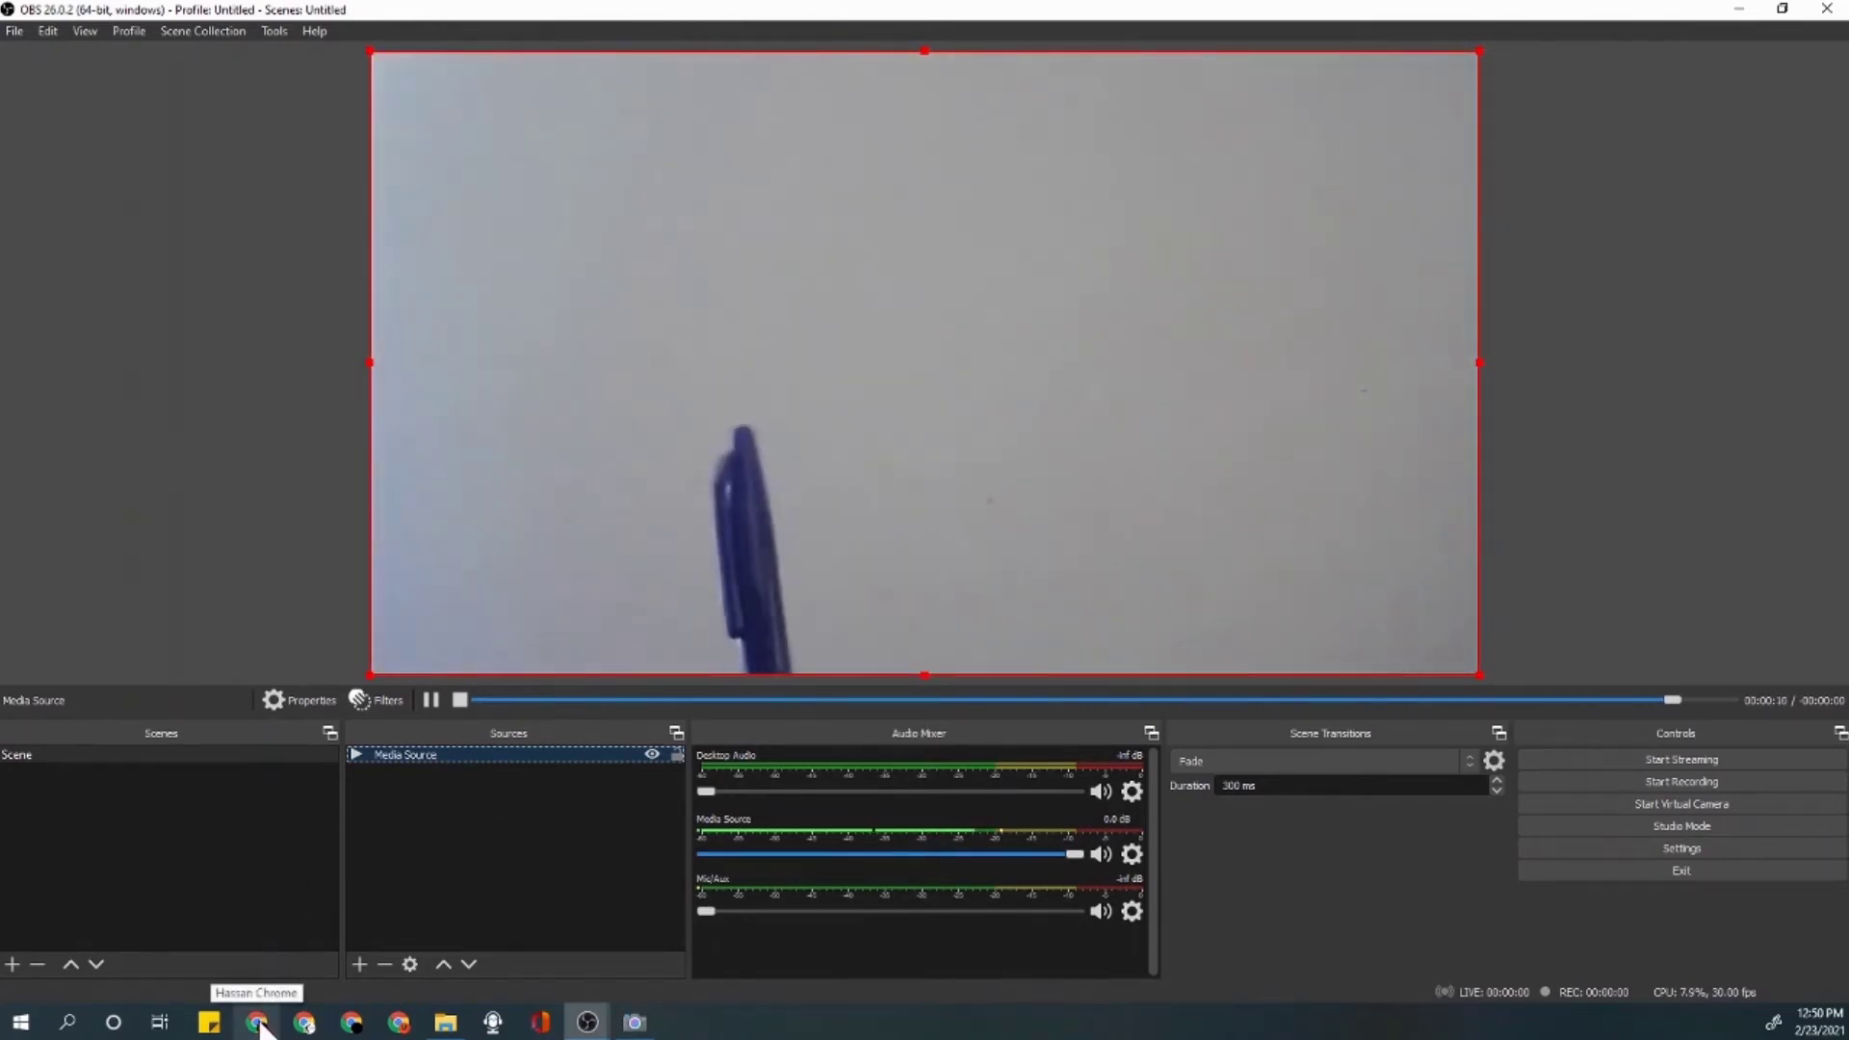
After the pen video plays in the preview, switch to Chrome on the Google homepage.
left_click(257, 1023)
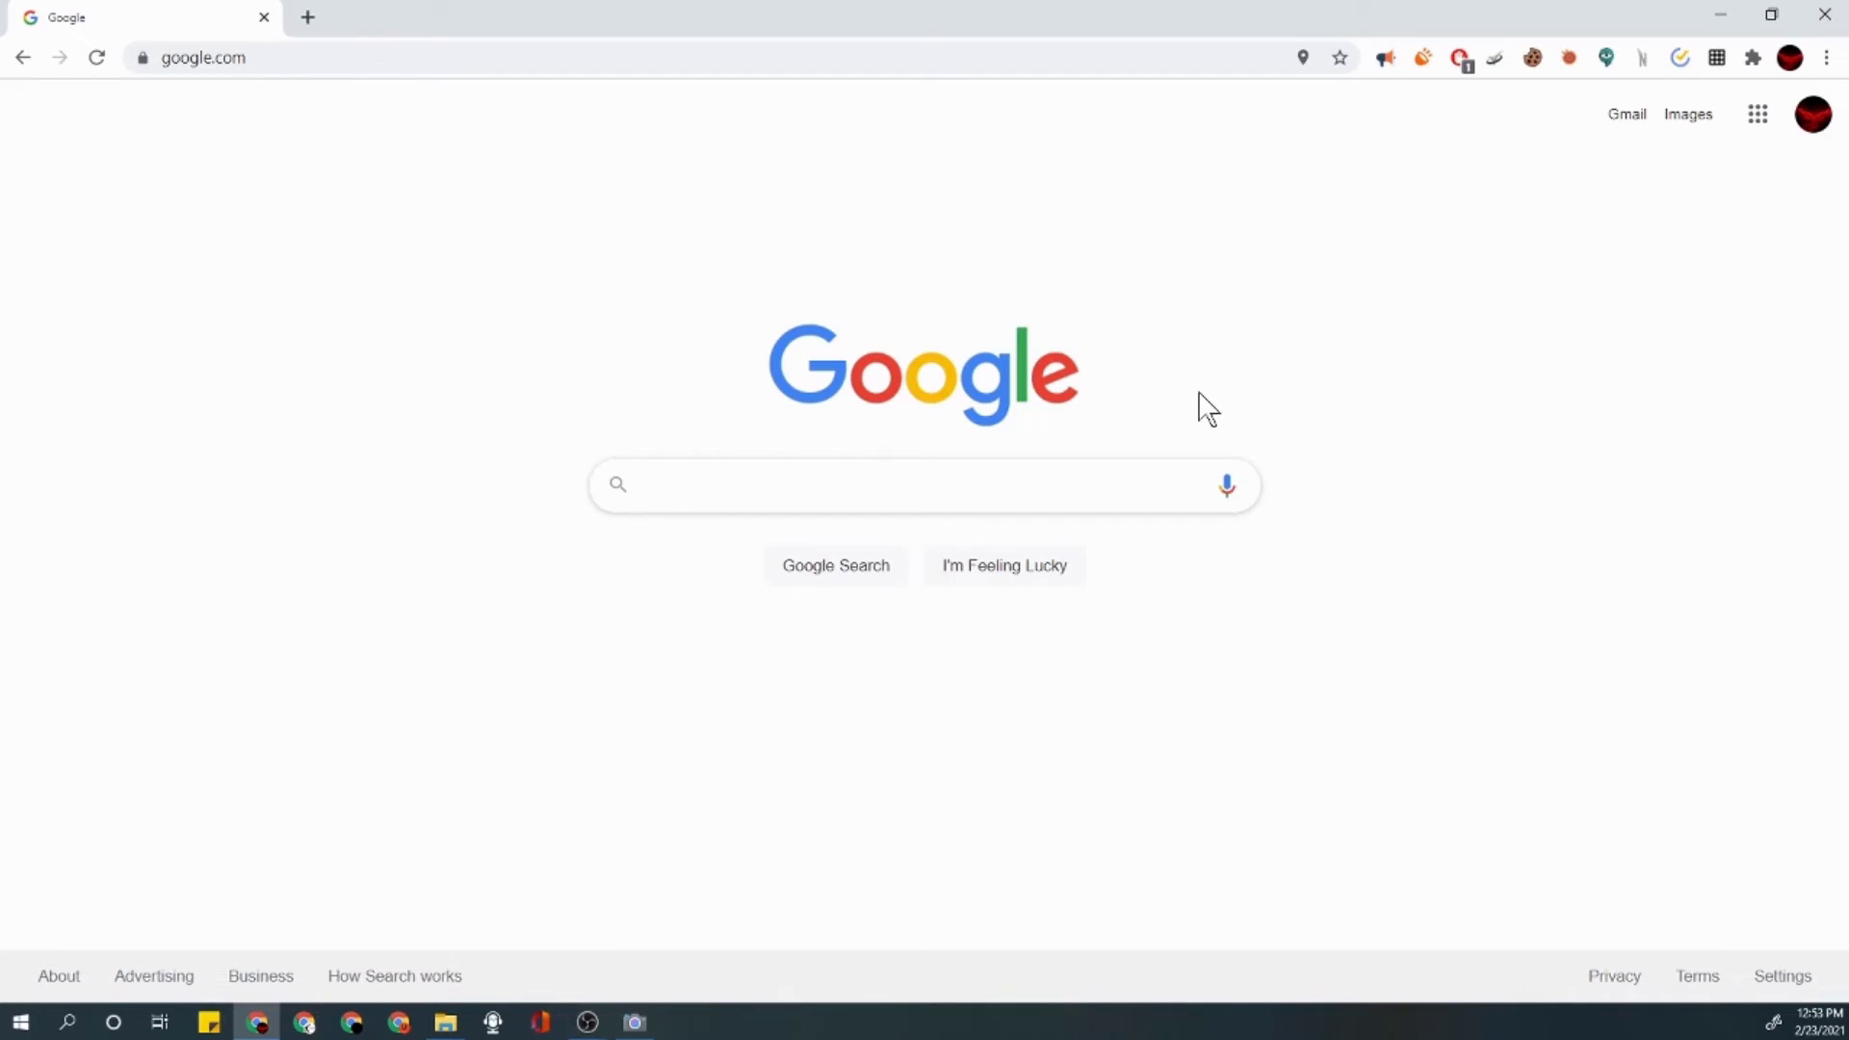
Get to the Meet 'Ready to join' page with camera off, checking the preview options.
type("goo")
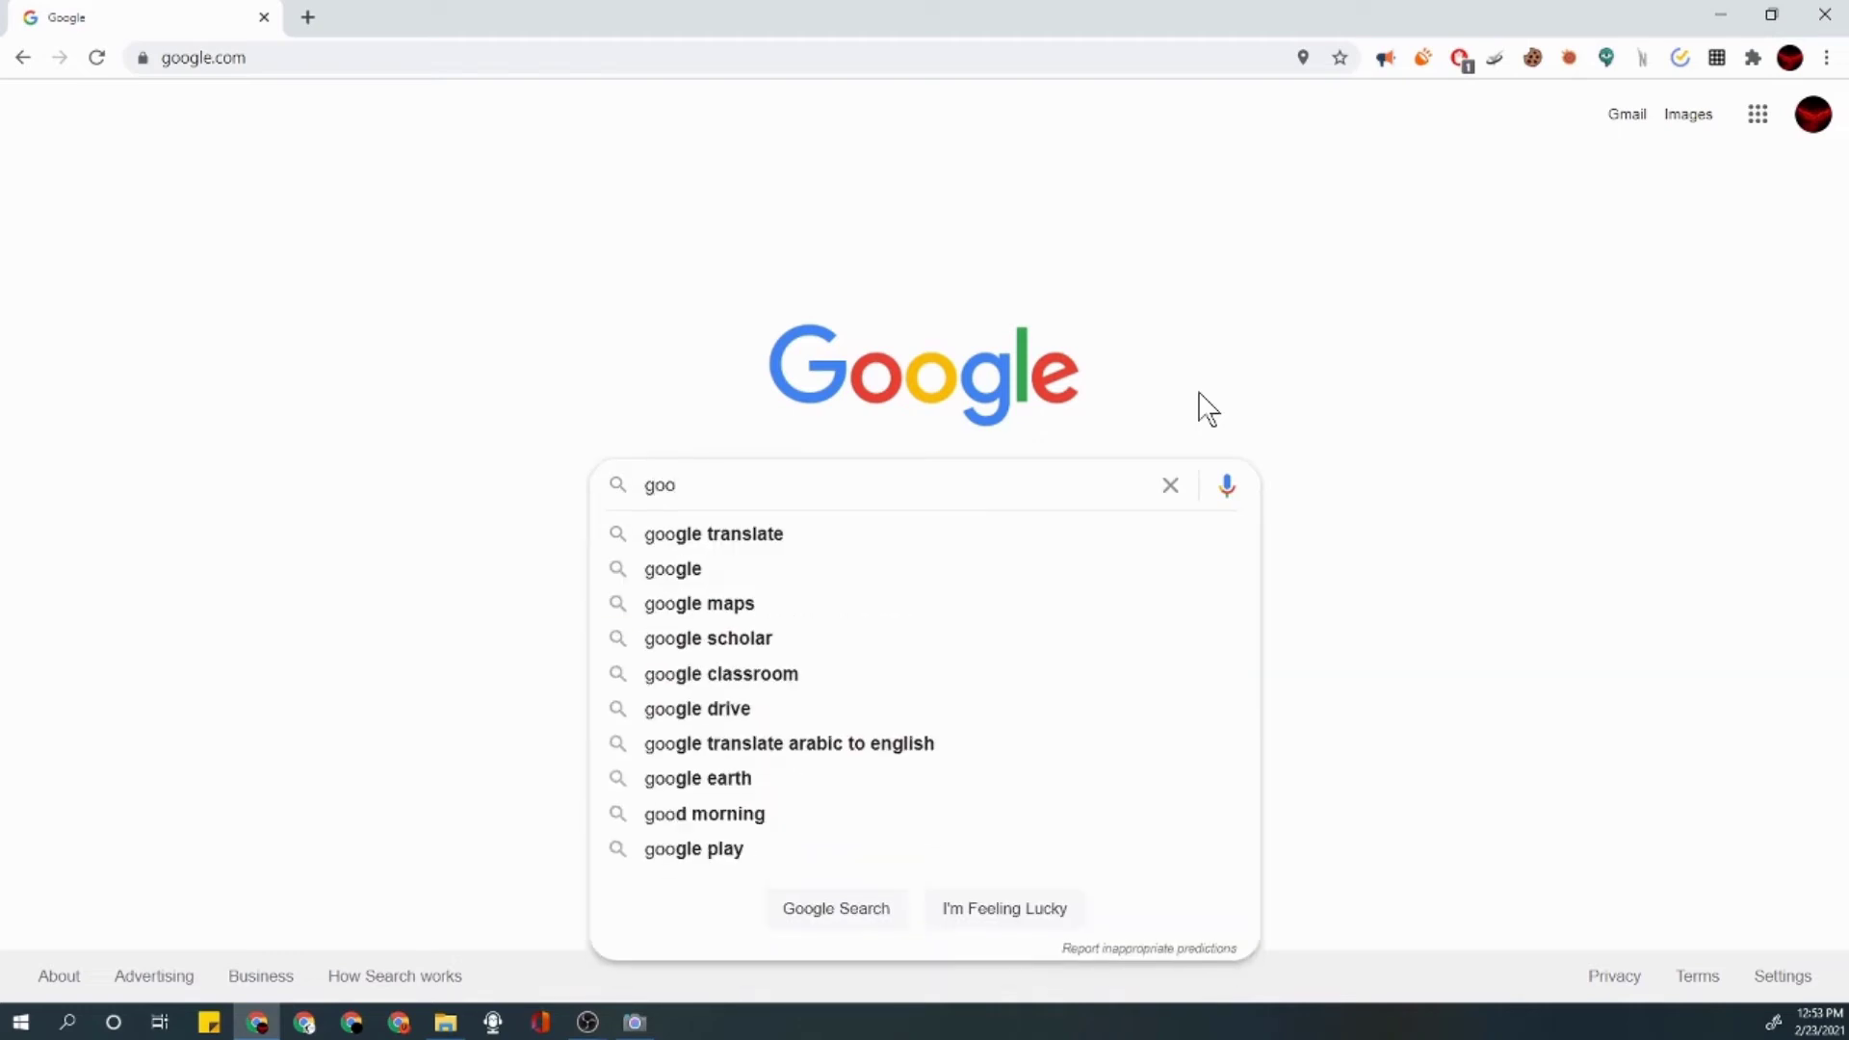
key("BackSpace")
key("BackSpace")
key("BackSpace")
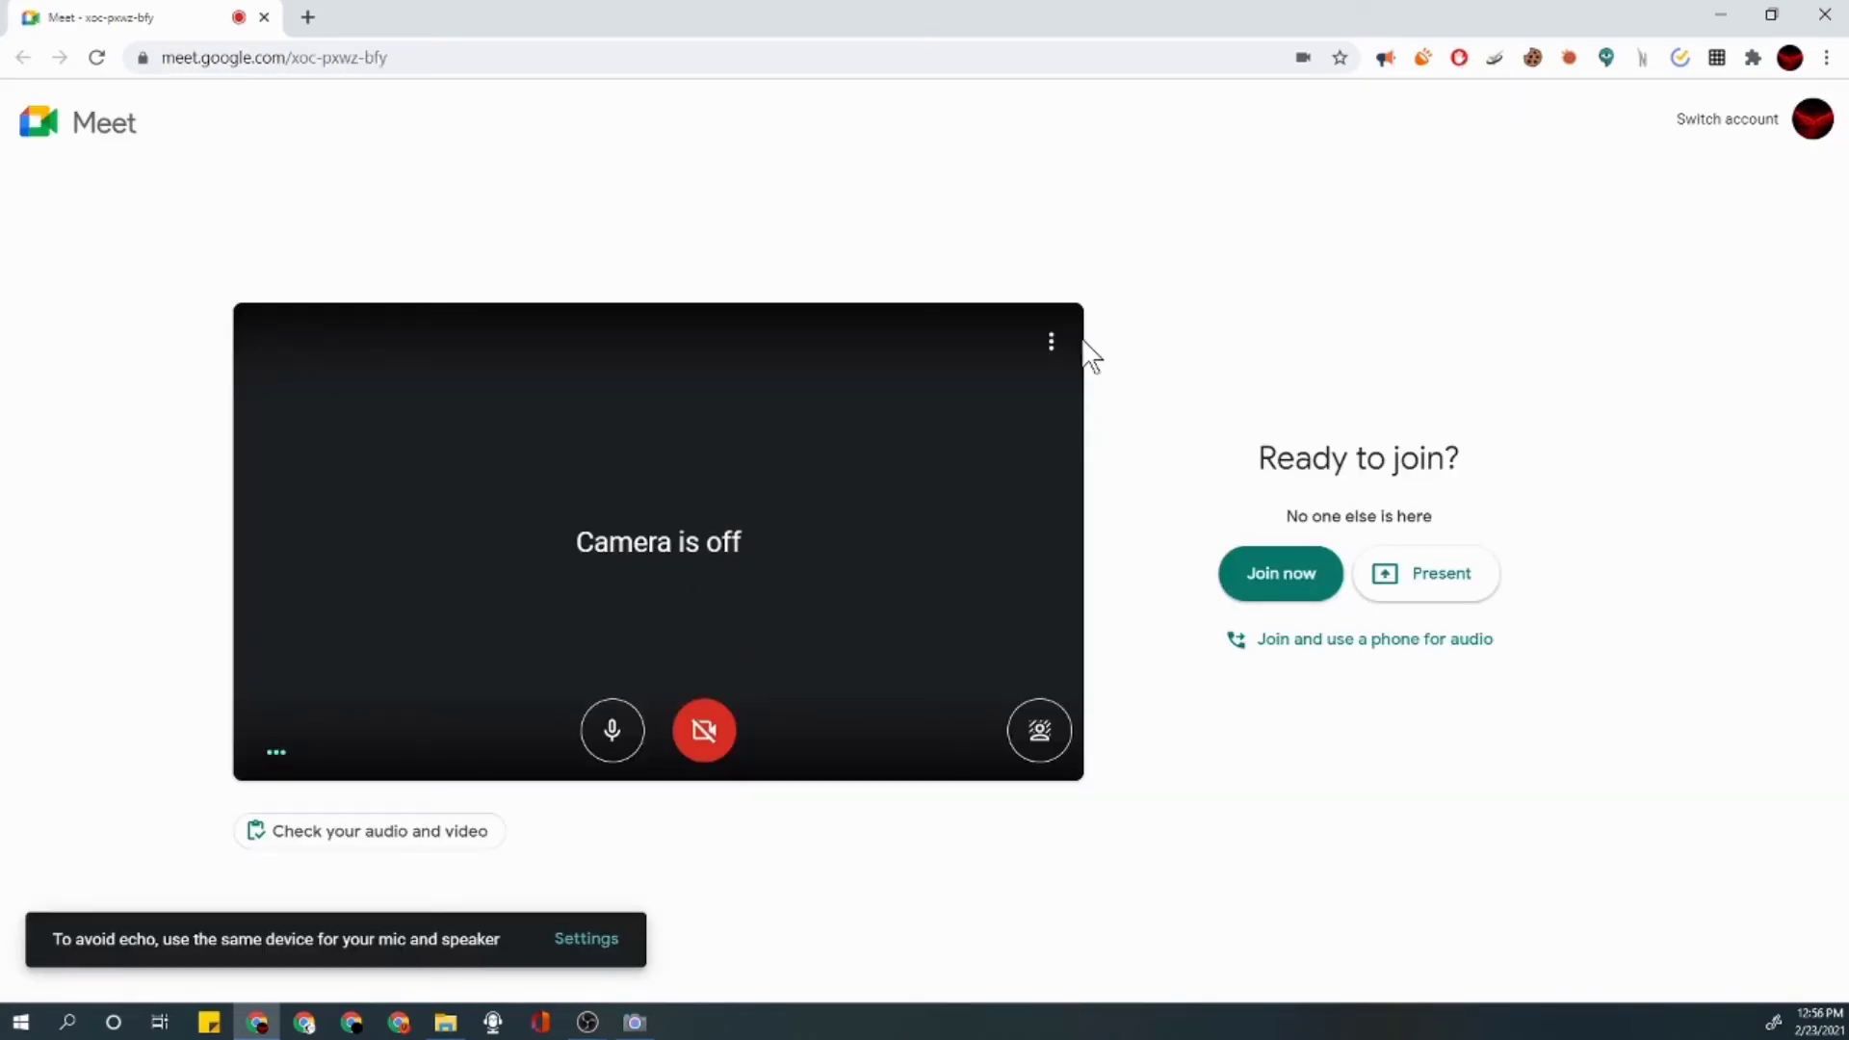
left_click(1050, 343)
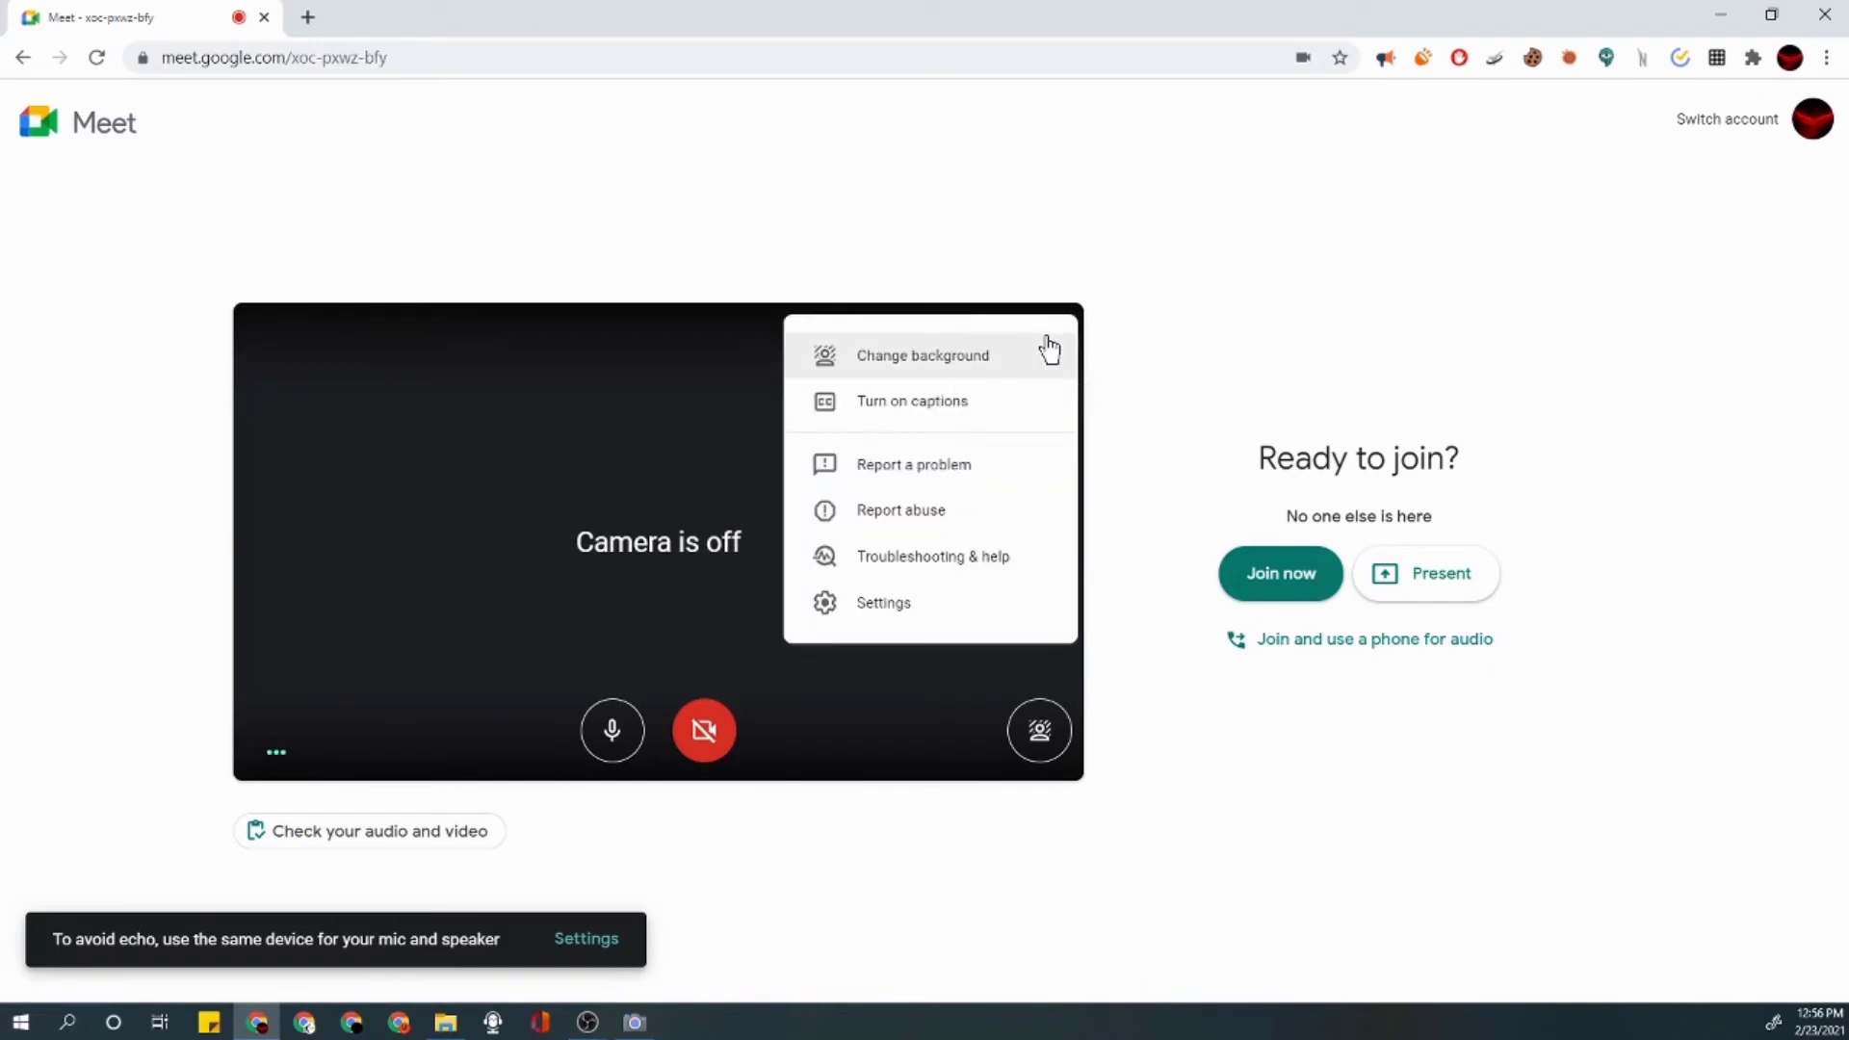
left_click(719, 887)
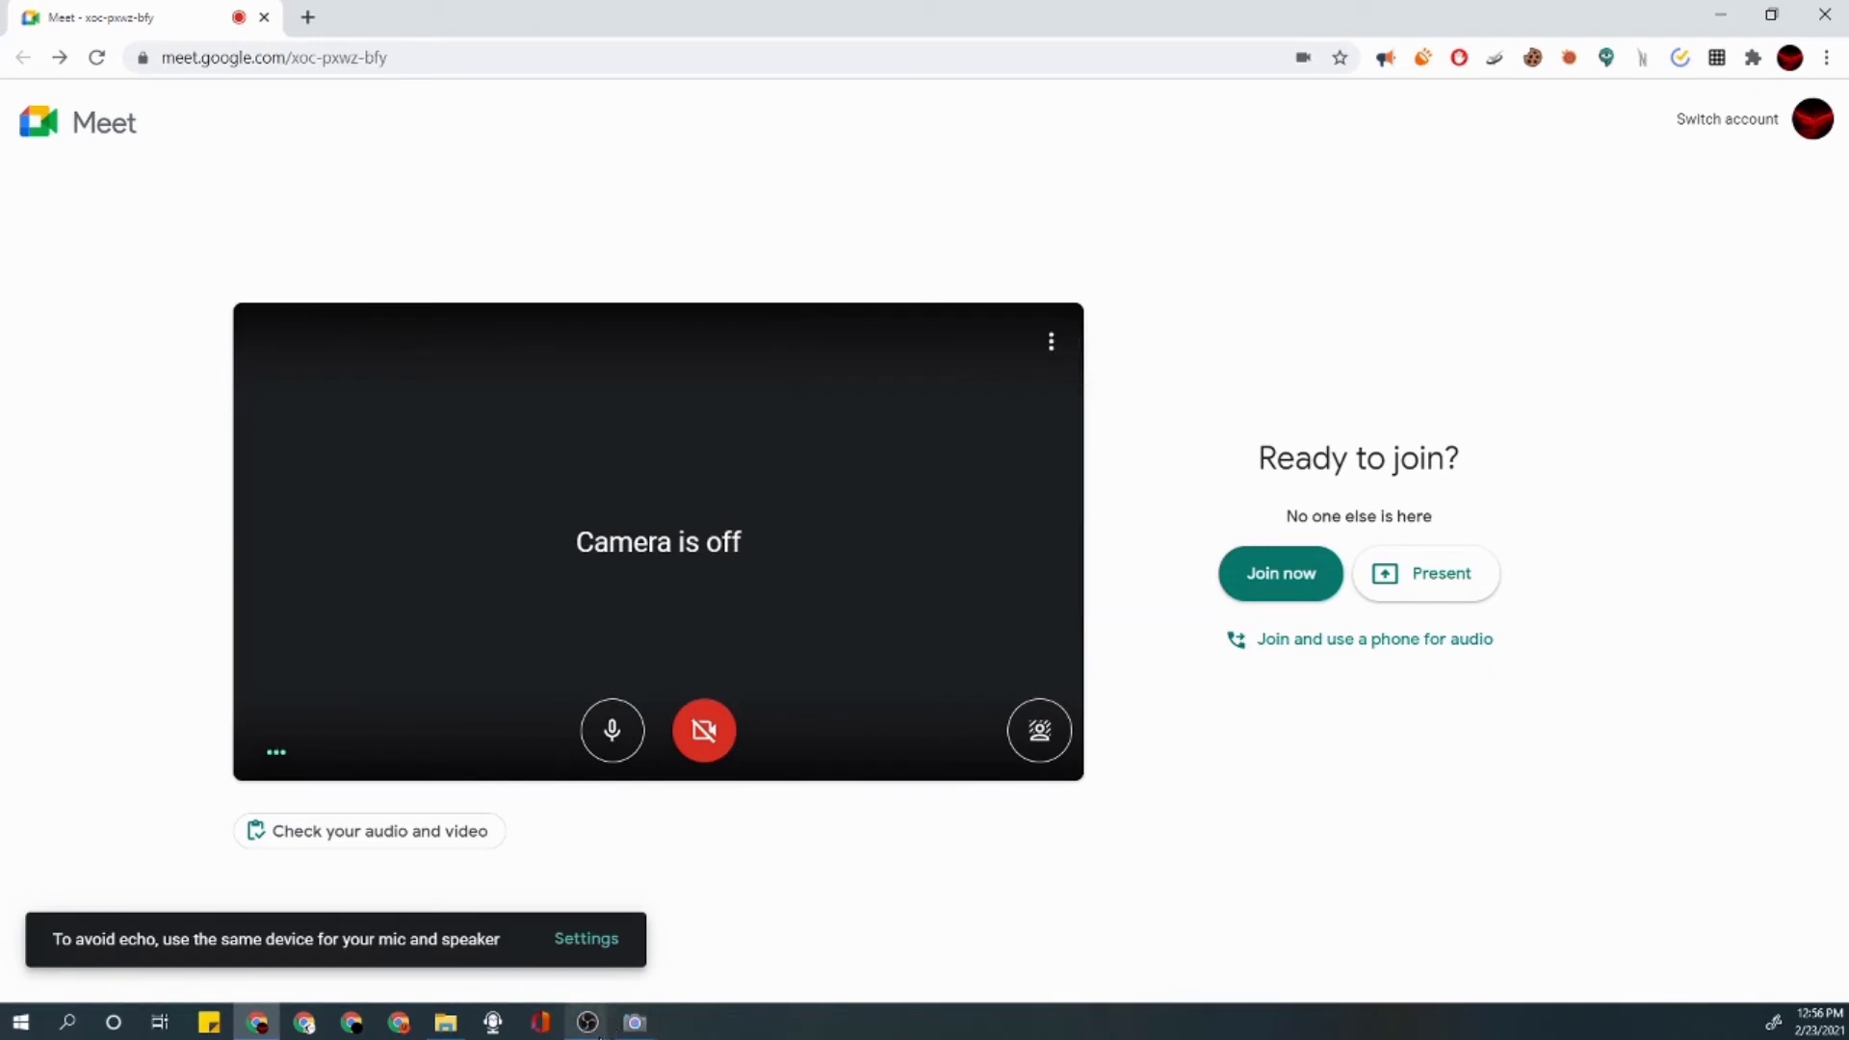
mouse_move(587, 1023)
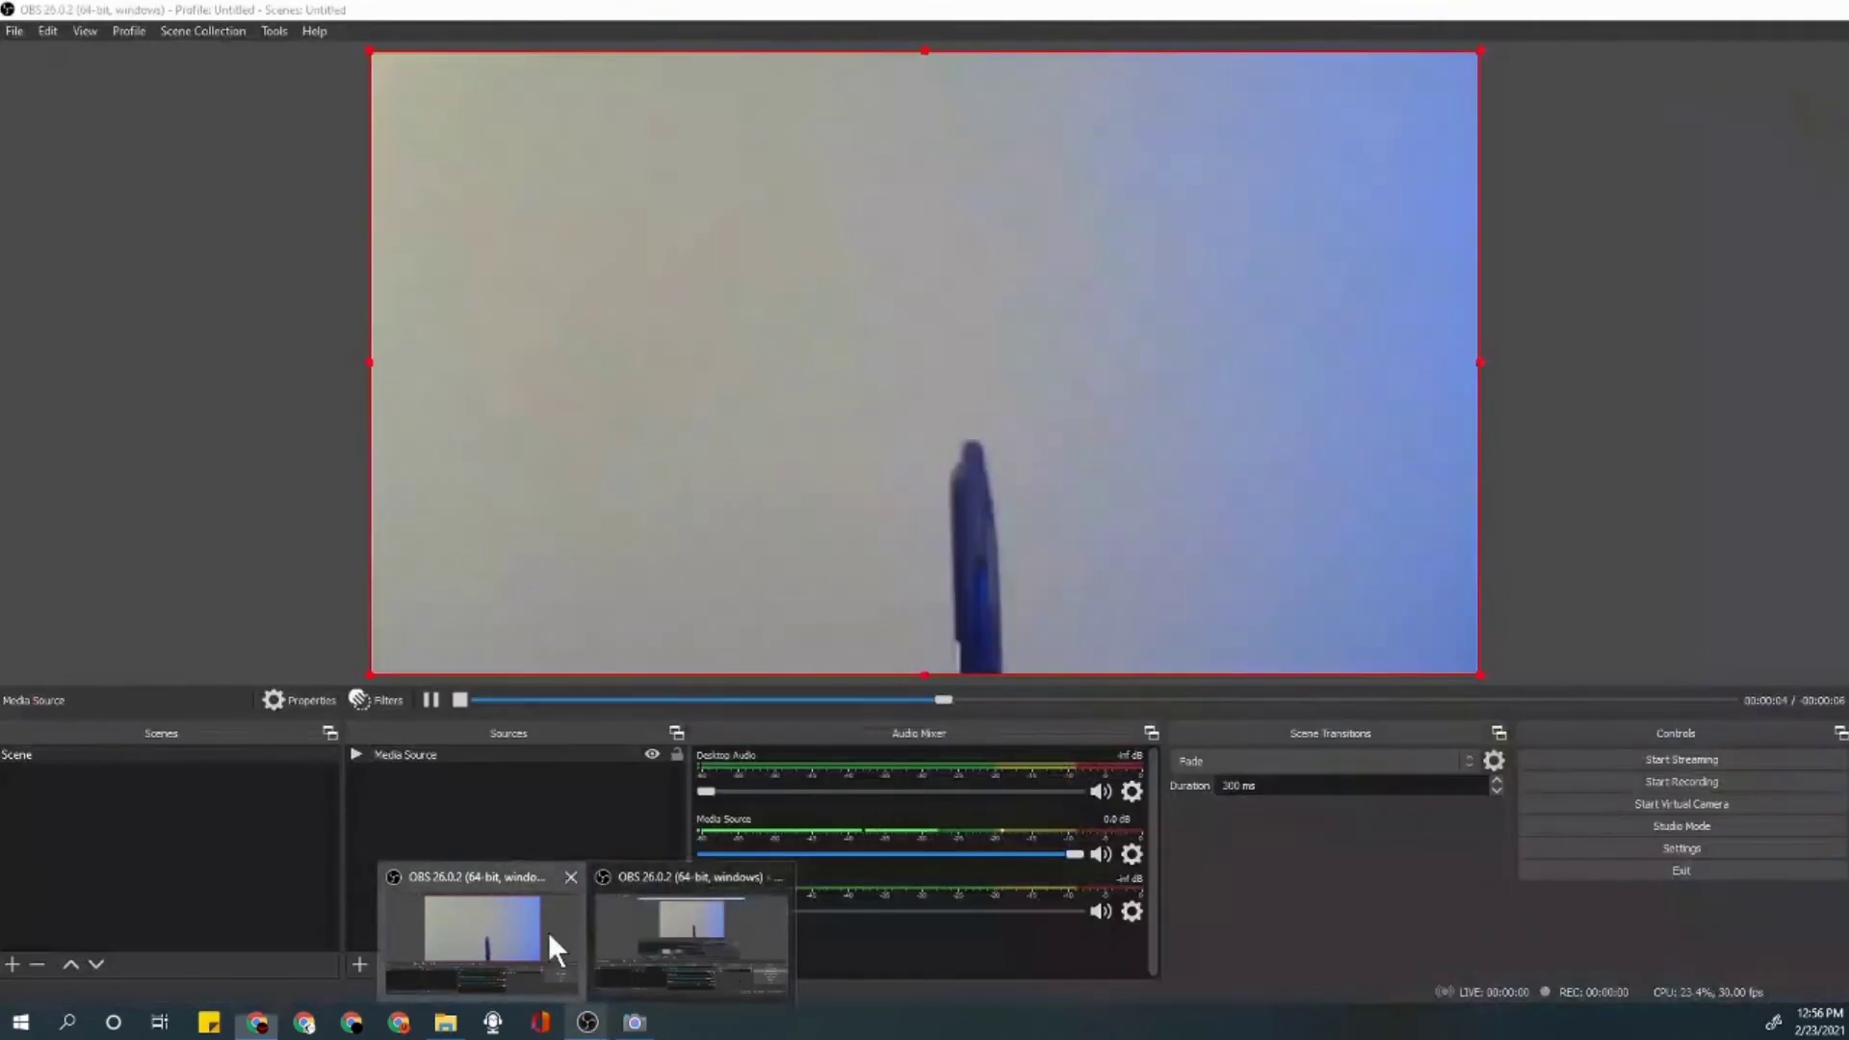
Bring the OBS window forward and start the Virtual Camera.
left_click(547, 933)
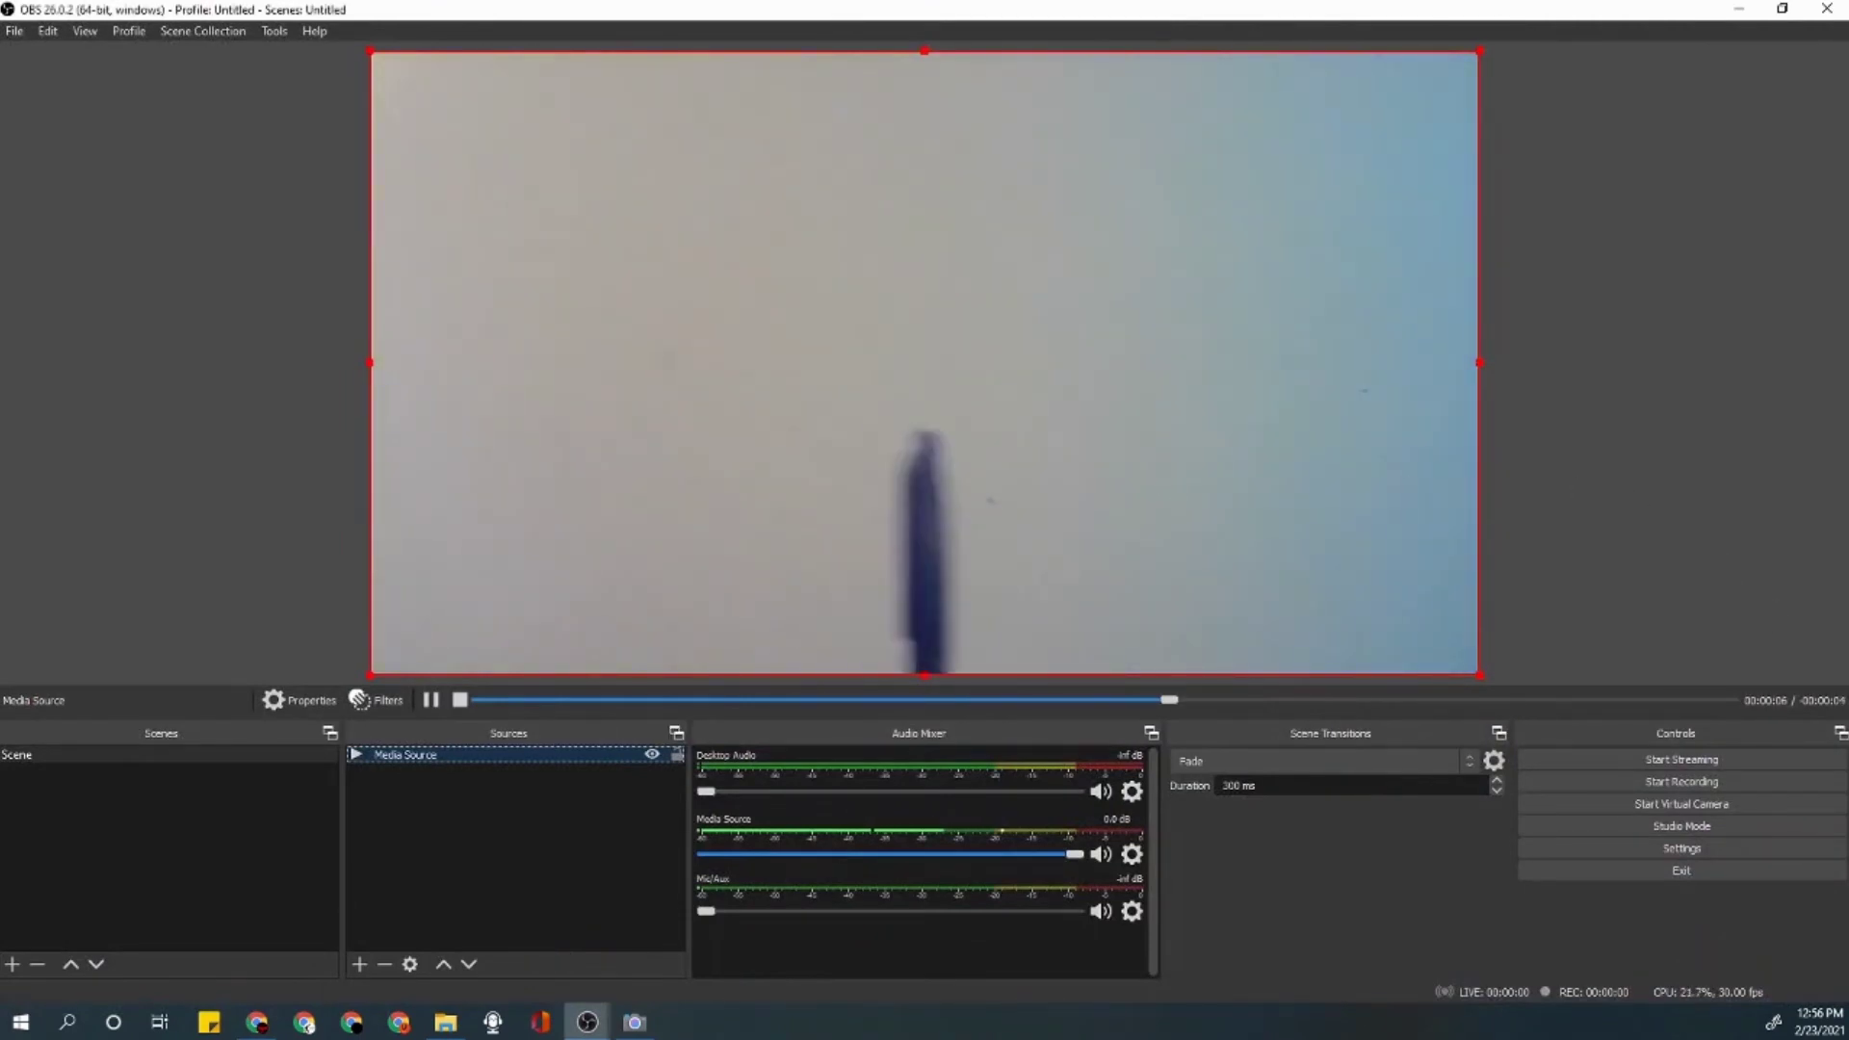
left_click(1720, 800)
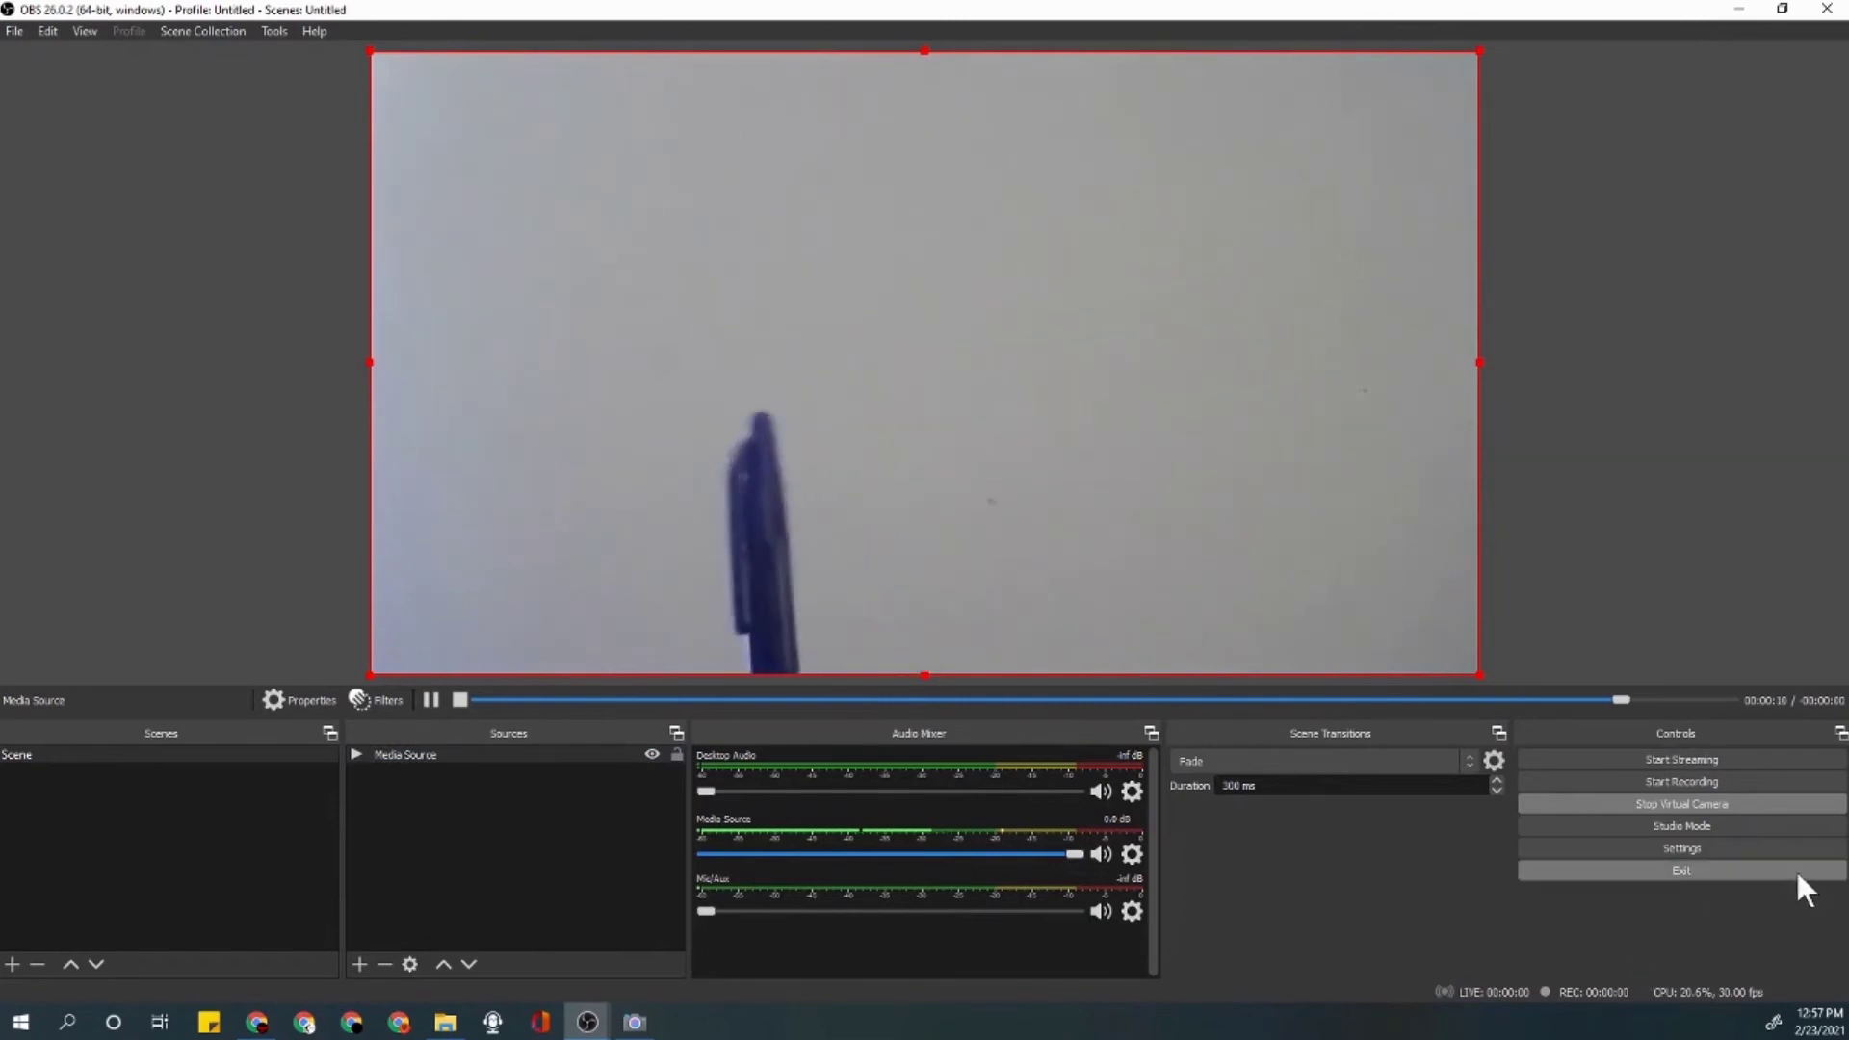
Minimize OBS and choose OBS Virtual Camera as the camera in Meet's video settings.
left_click(1740, 10)
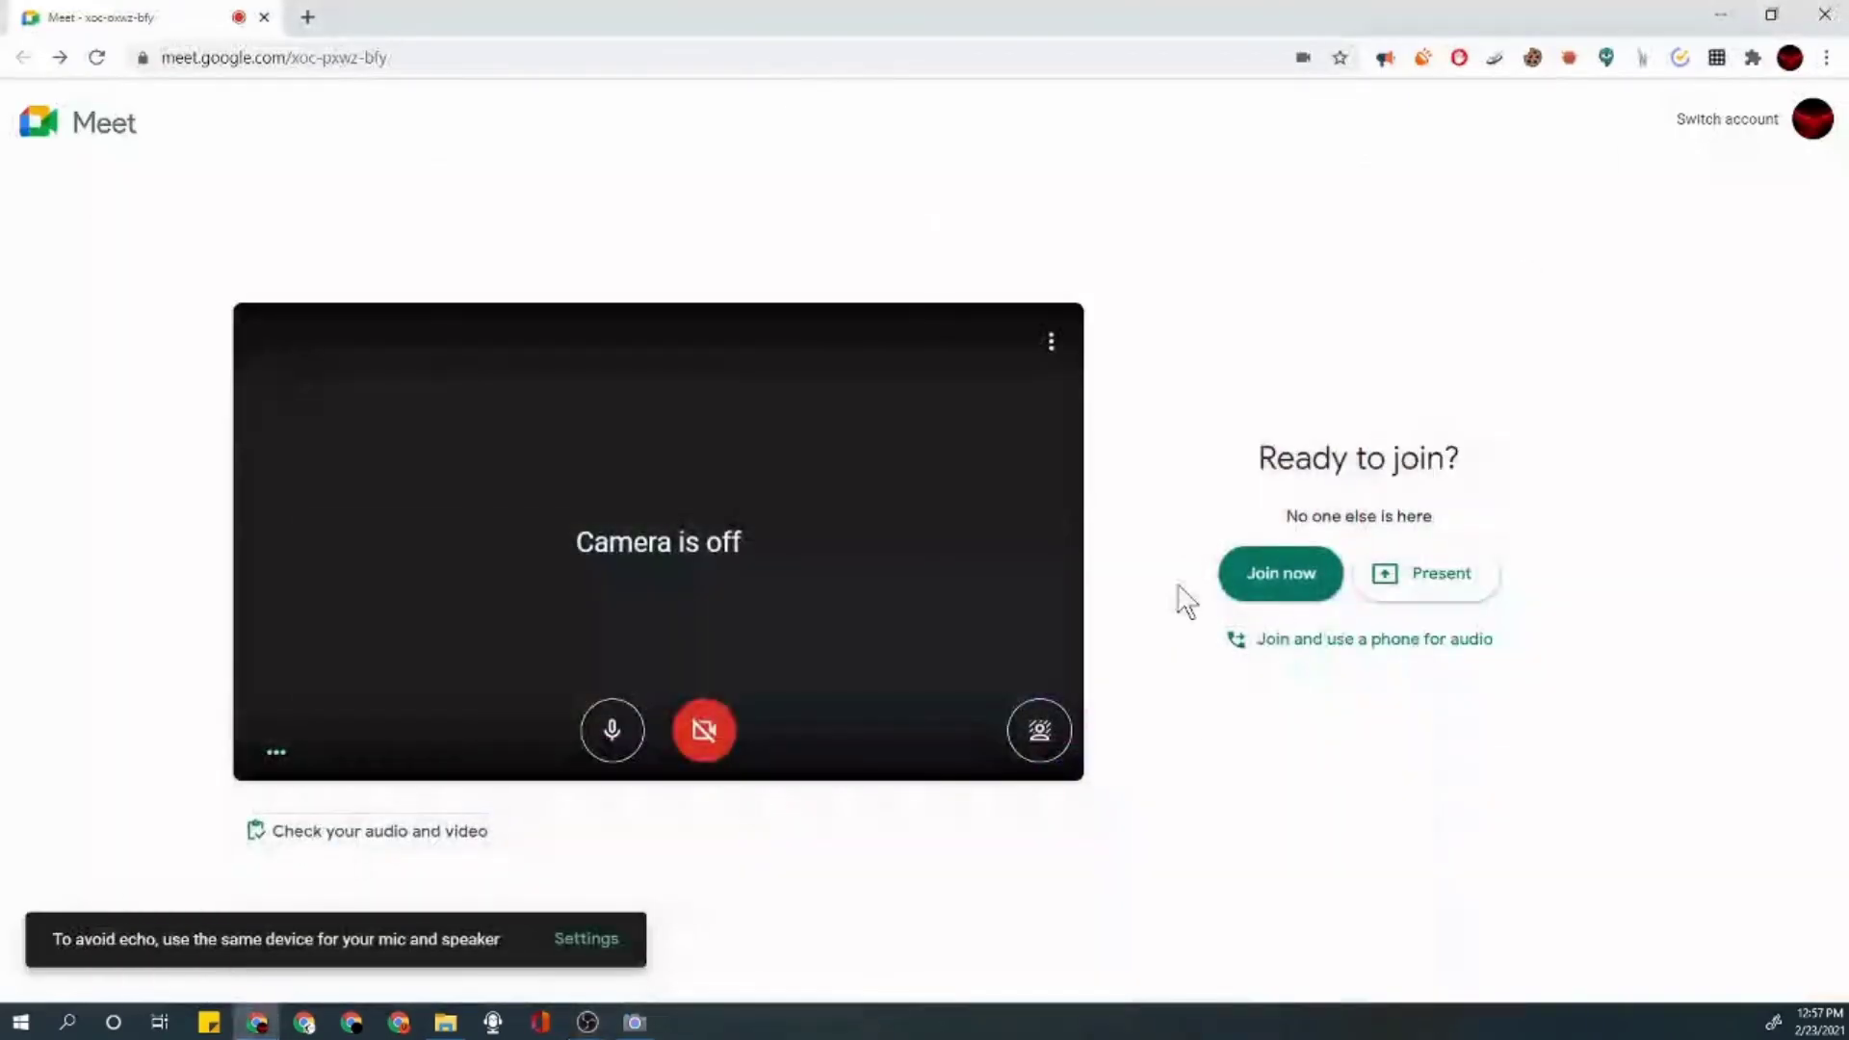
left_click(1049, 354)
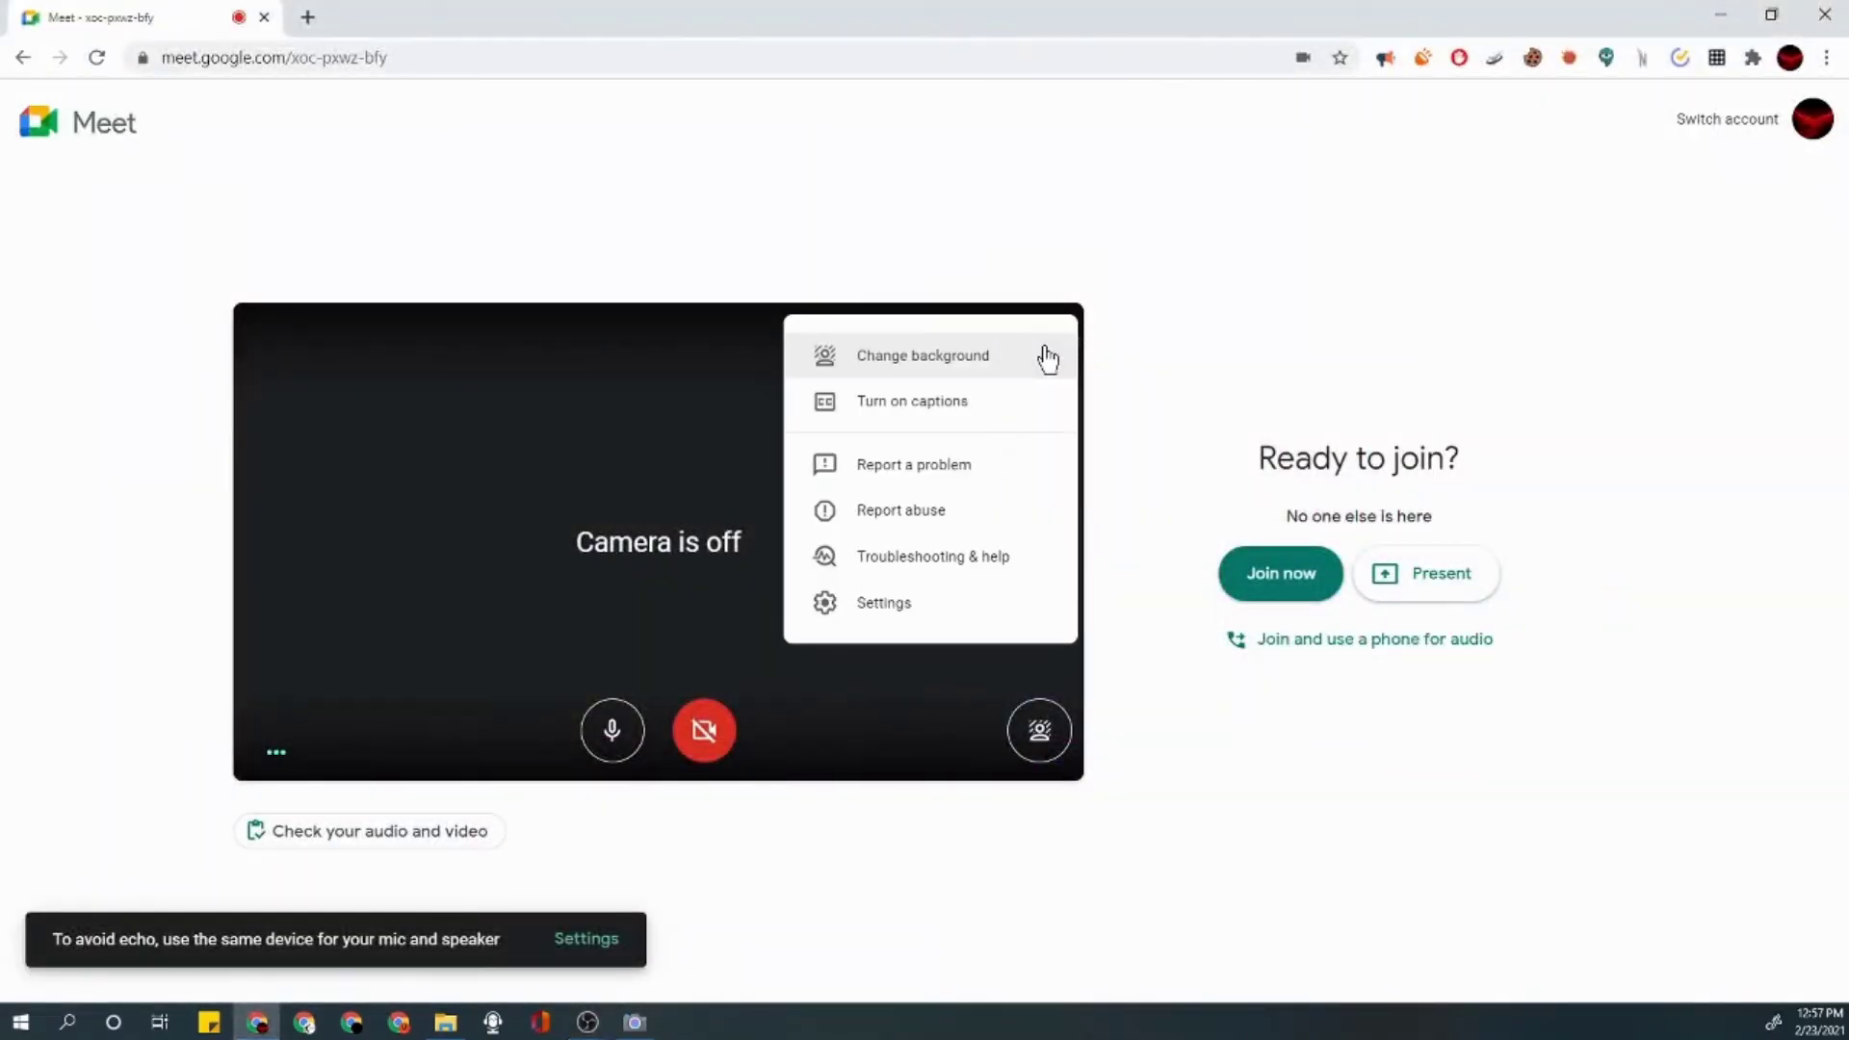
left_click(850, 605)
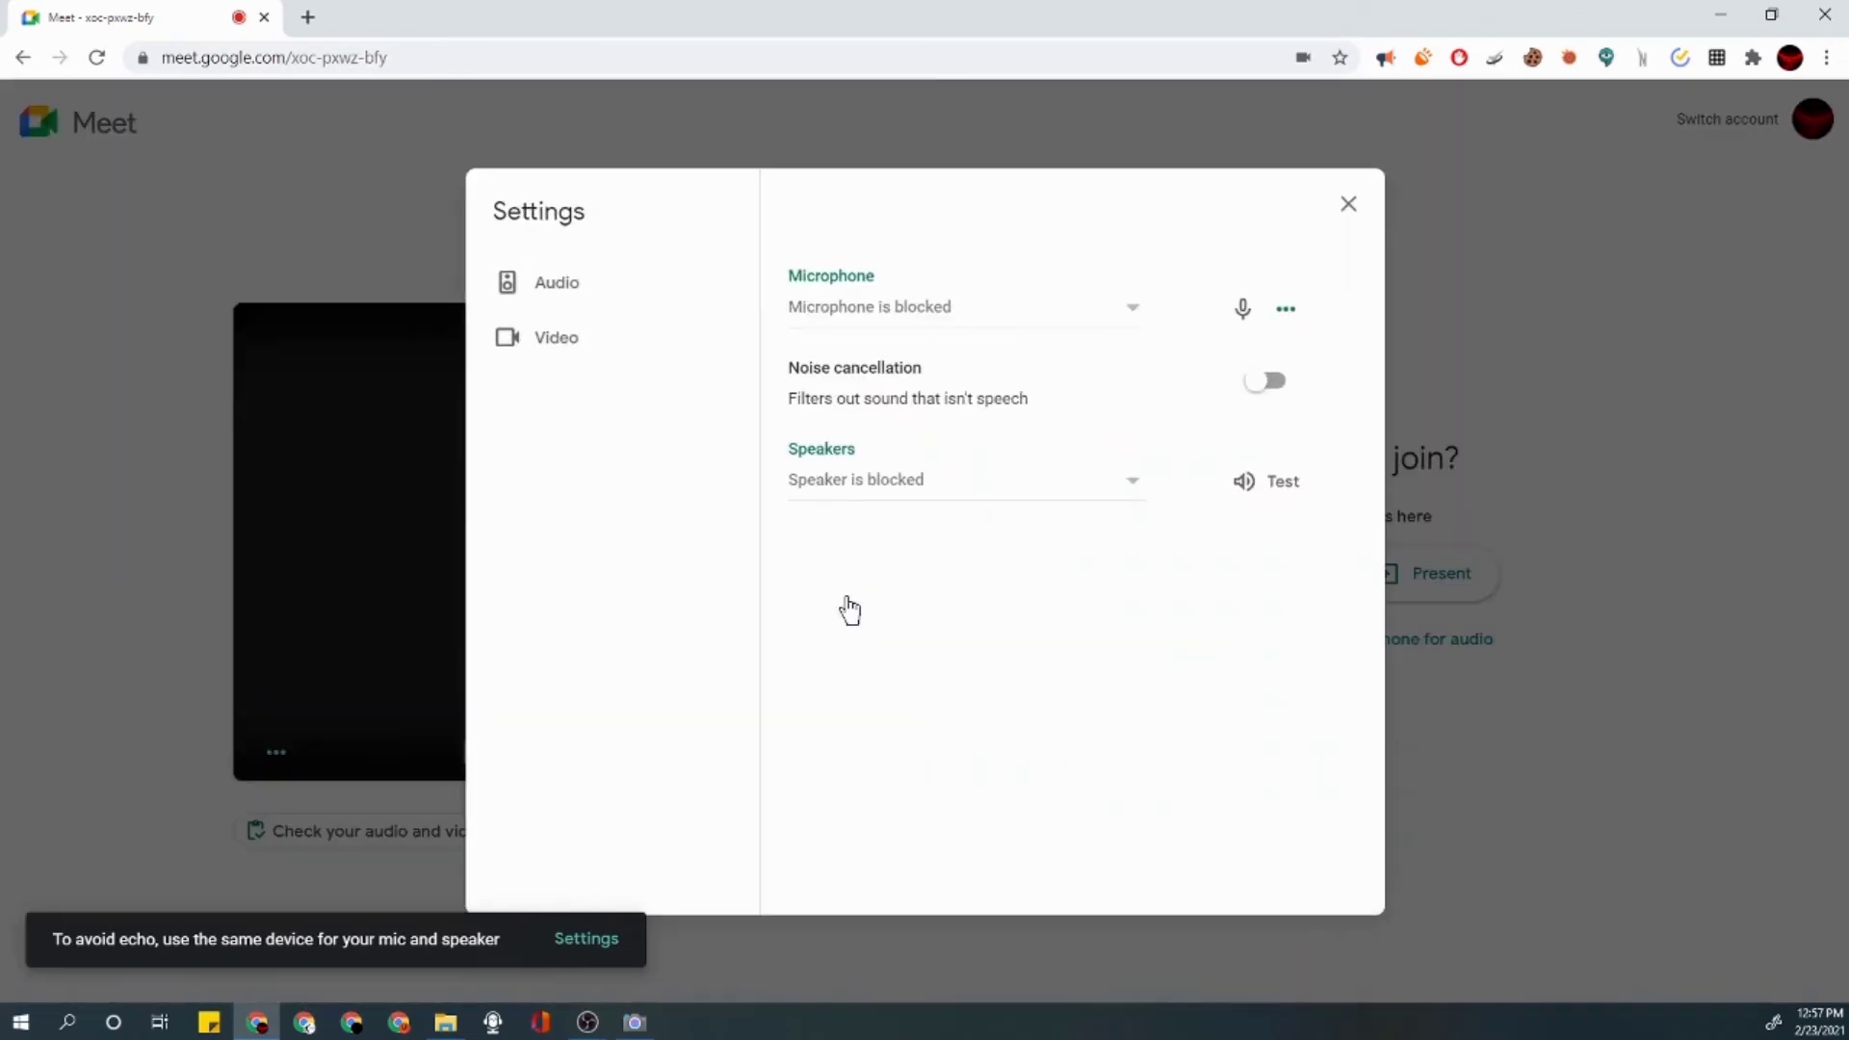
left_click(663, 358)
left_click(946, 322)
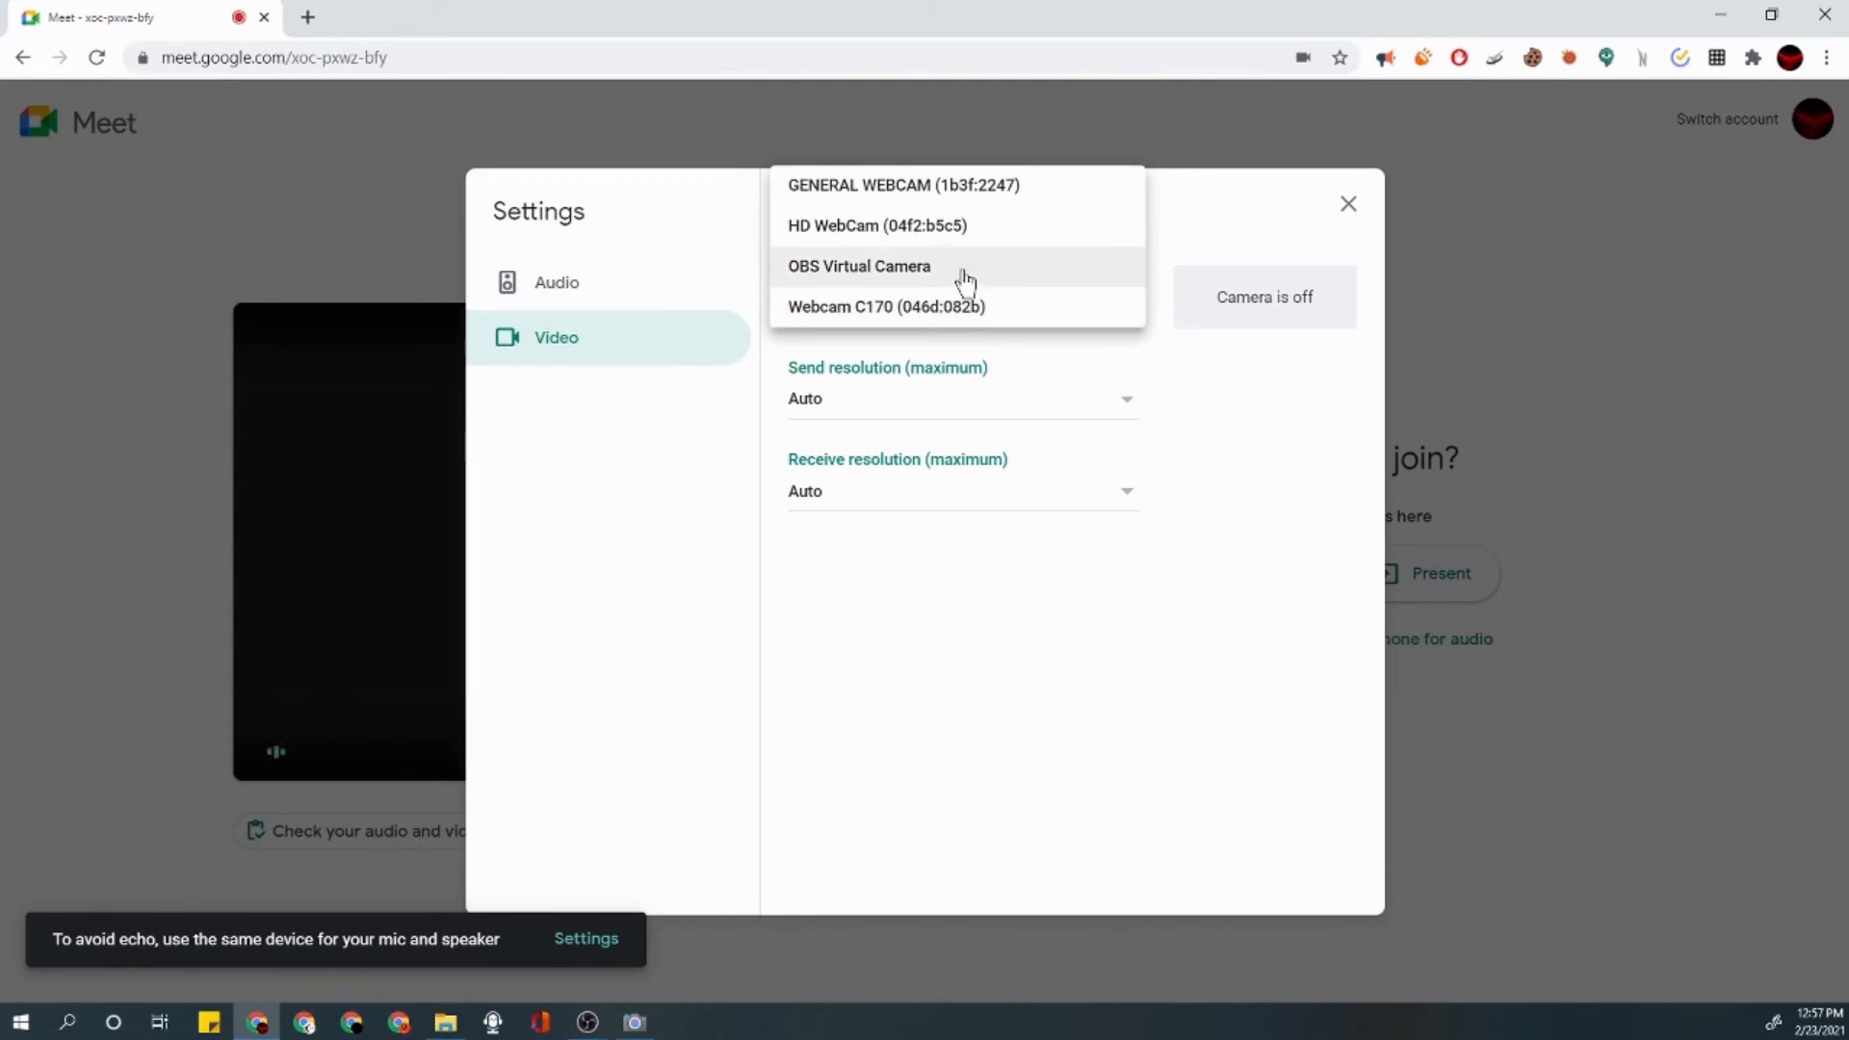
left_click(965, 280)
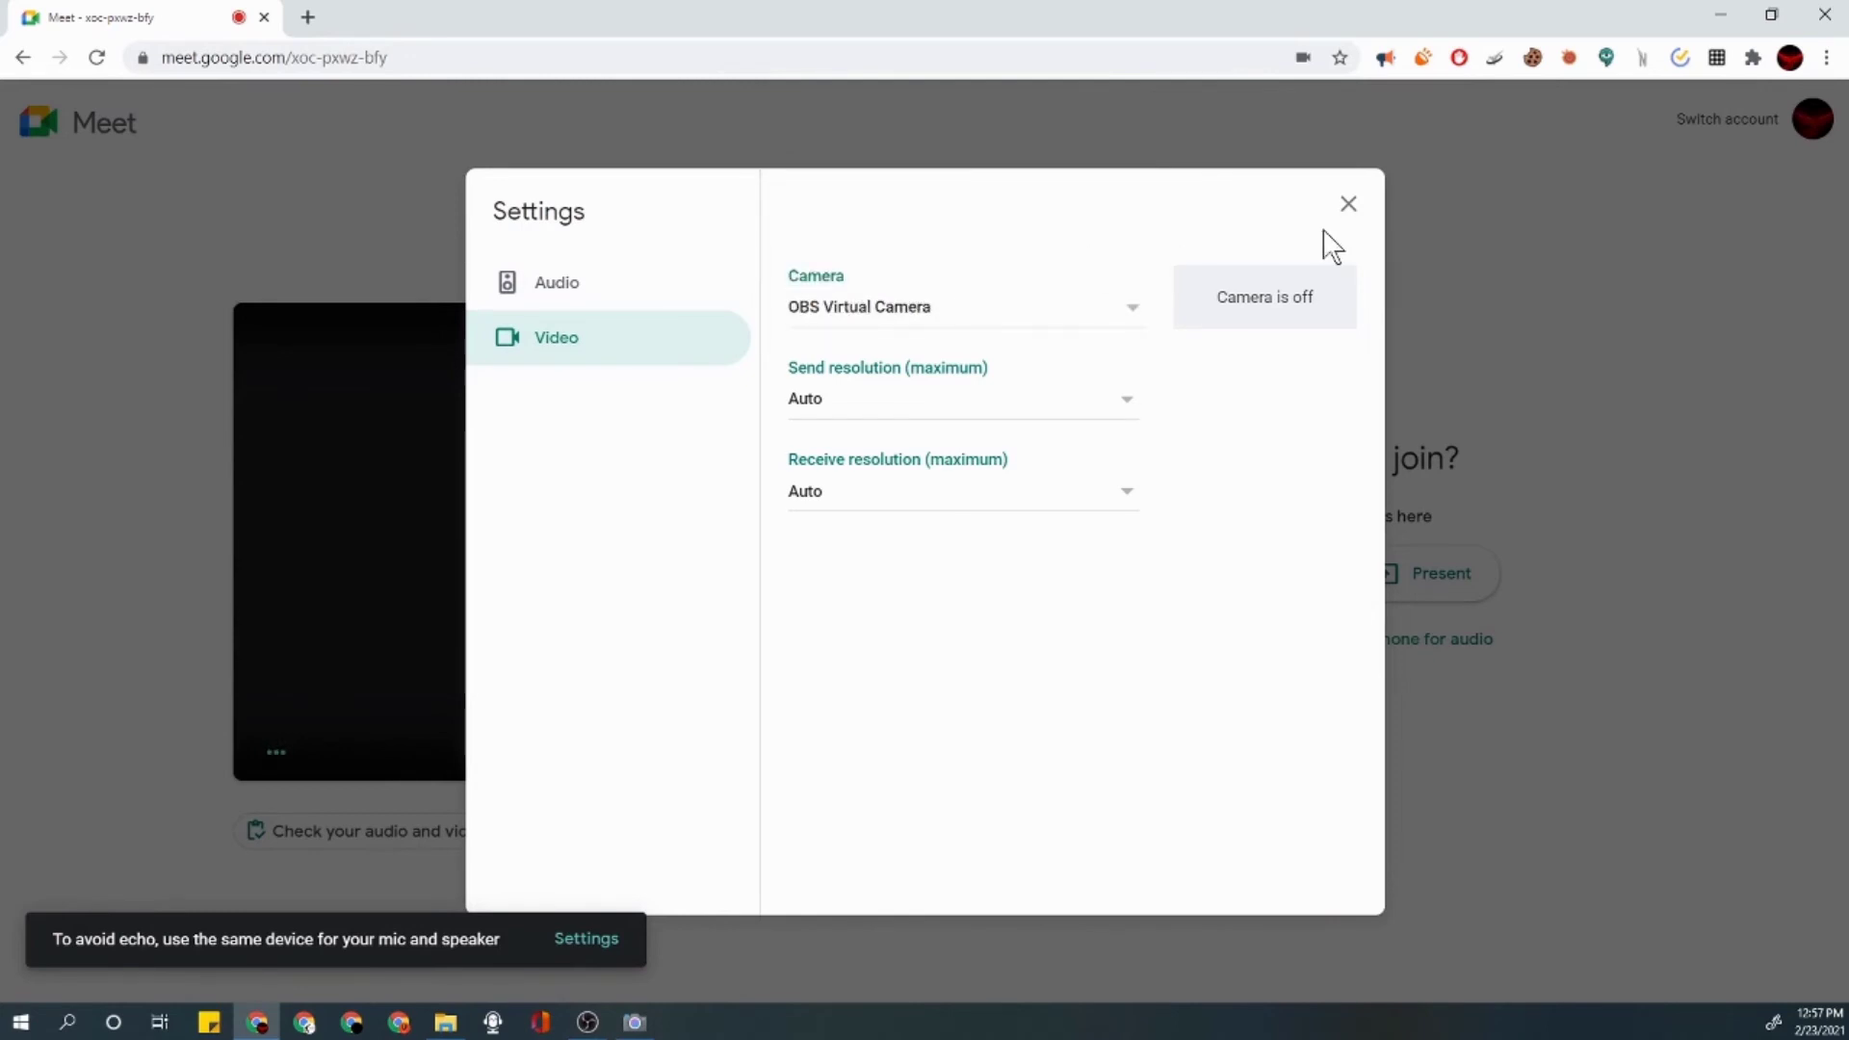
left_click(1348, 206)
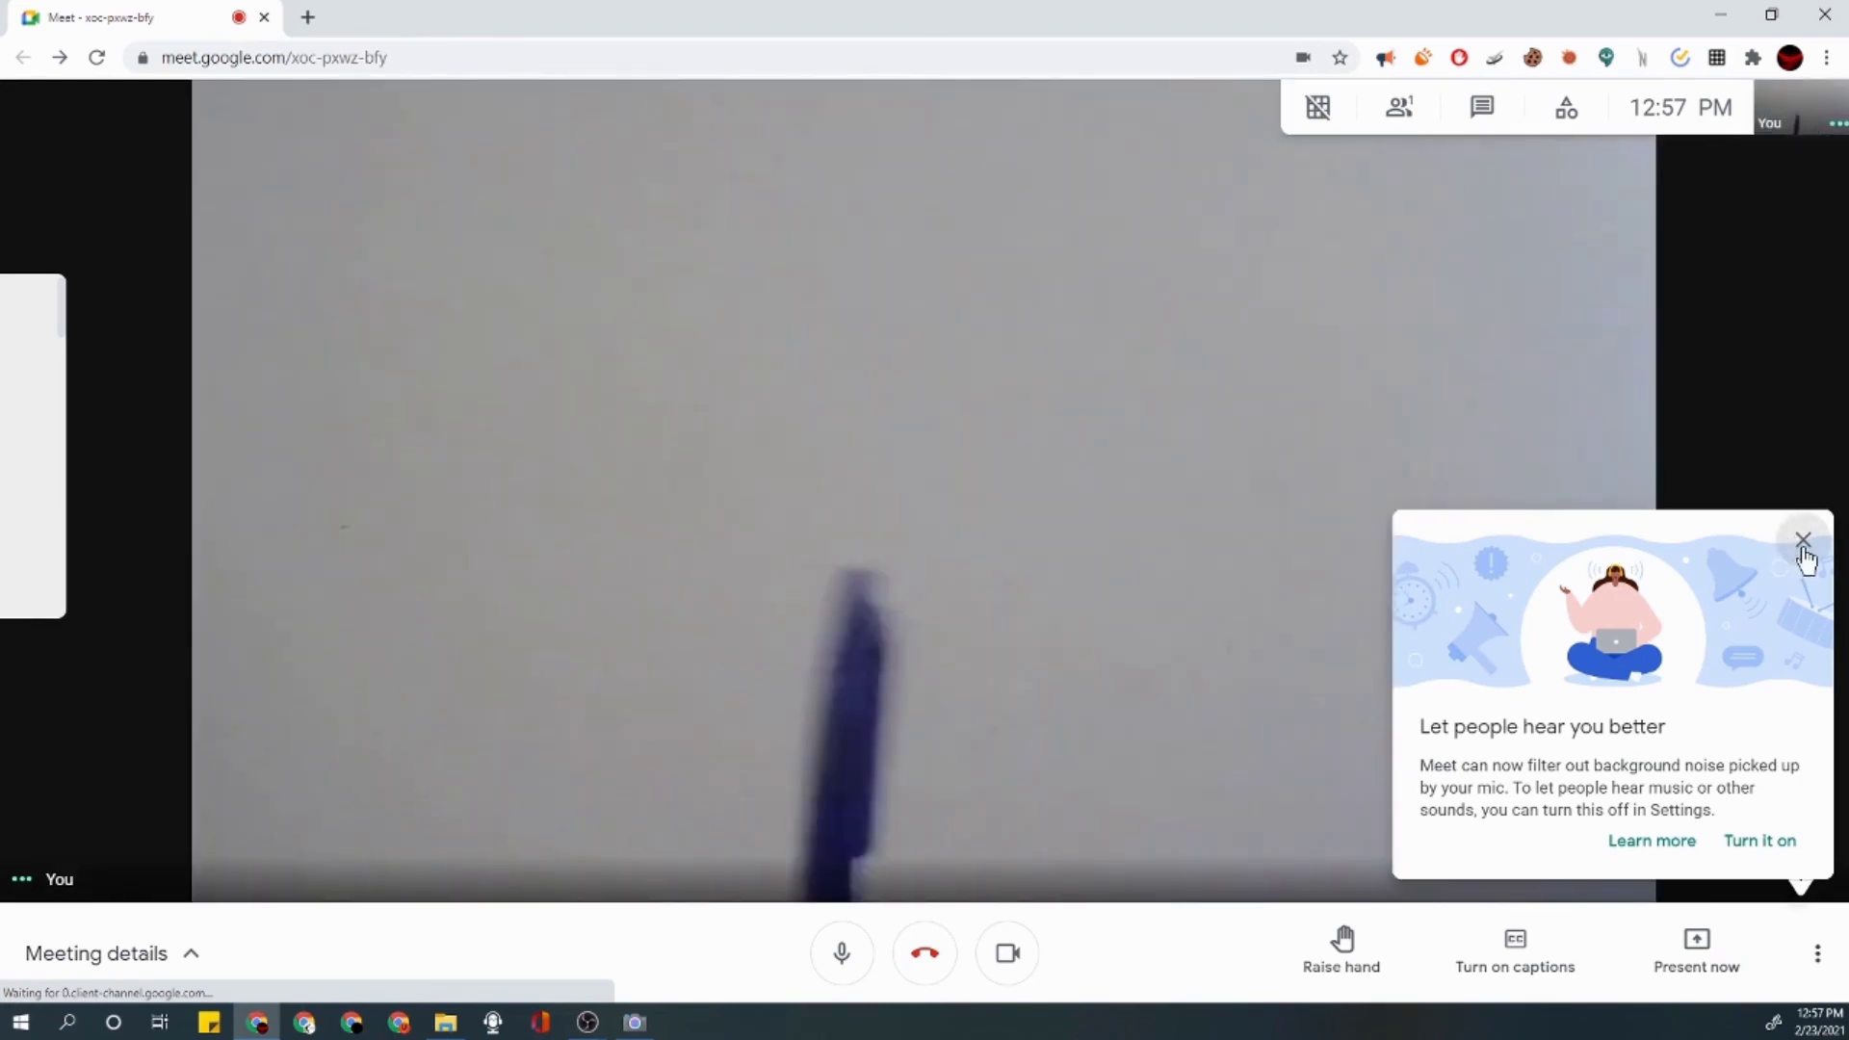
Close the noise-filtering tip so the looping pen video feed is unobstructed.
left_click(1802, 541)
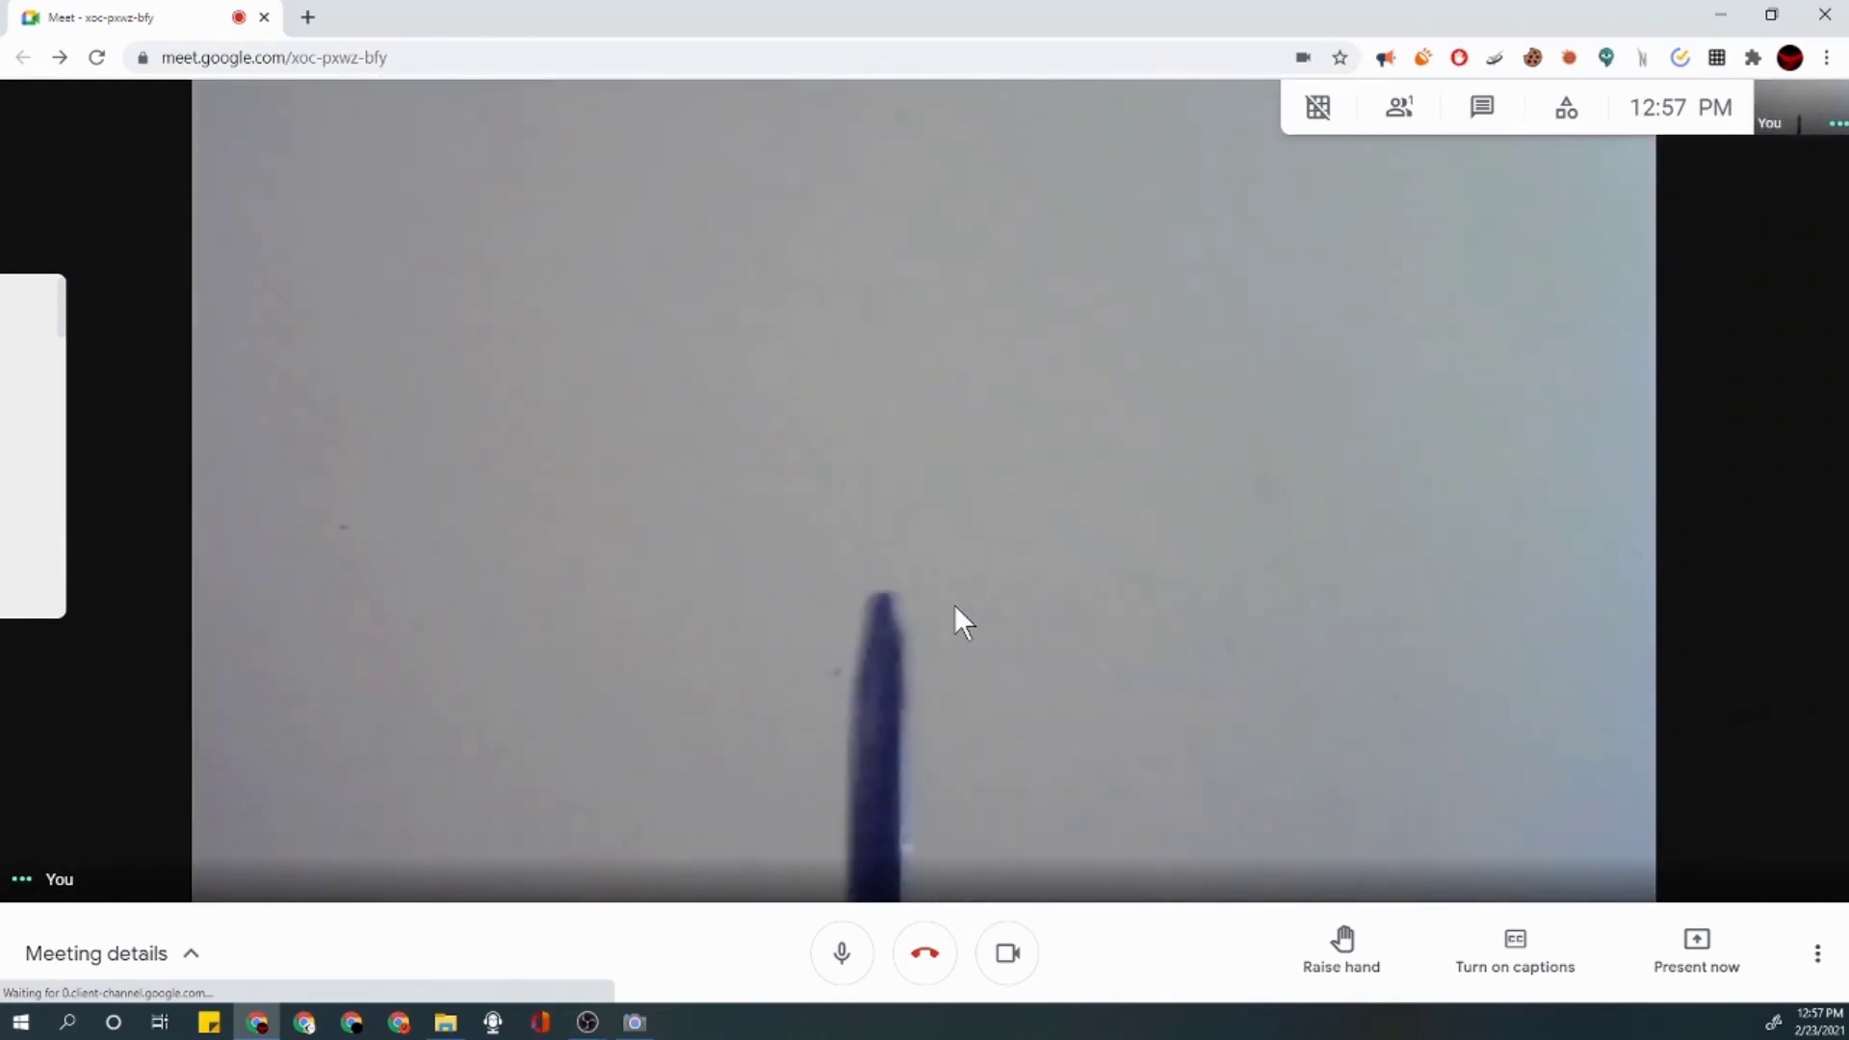